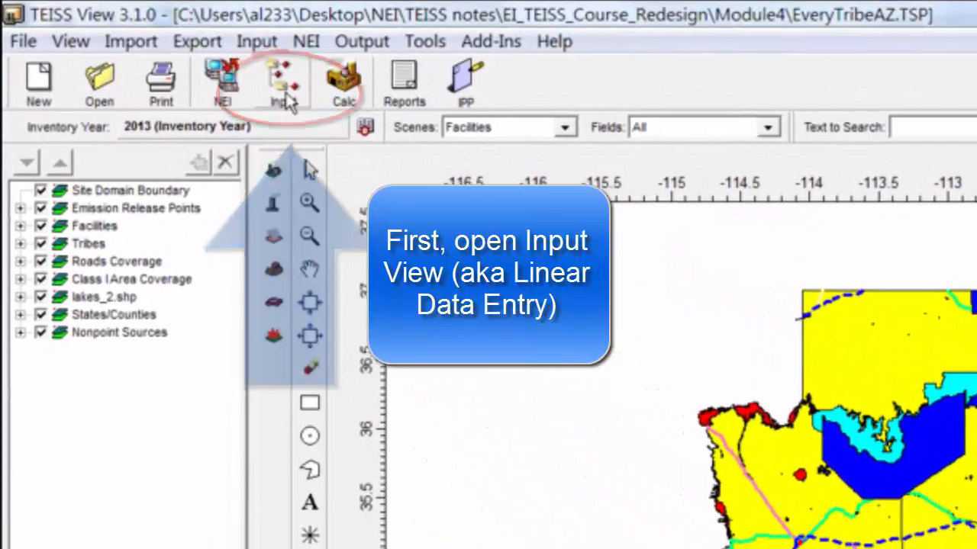
# - Open the linear data entry view and start a new non-road location with Arizona as its state
pyautogui.click(287, 84)
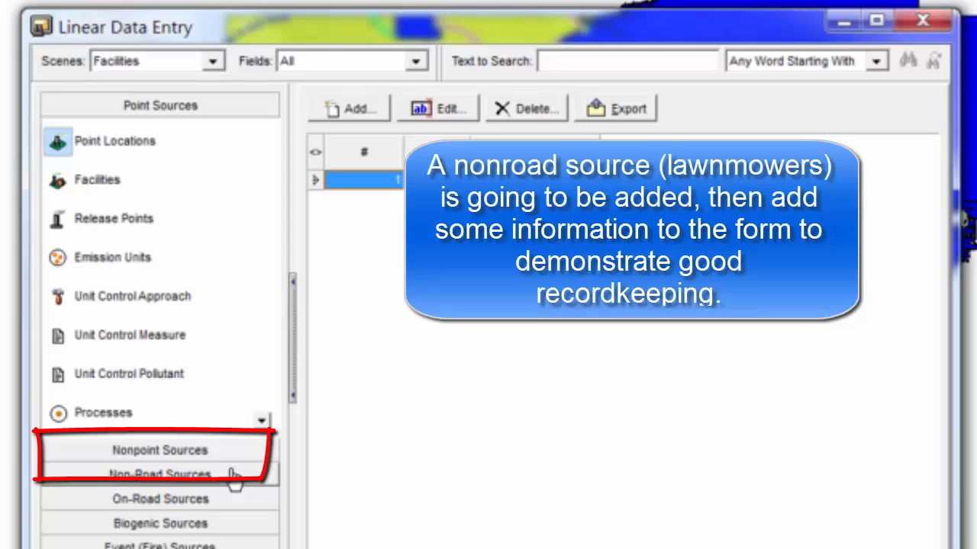
pyautogui.click(233, 476)
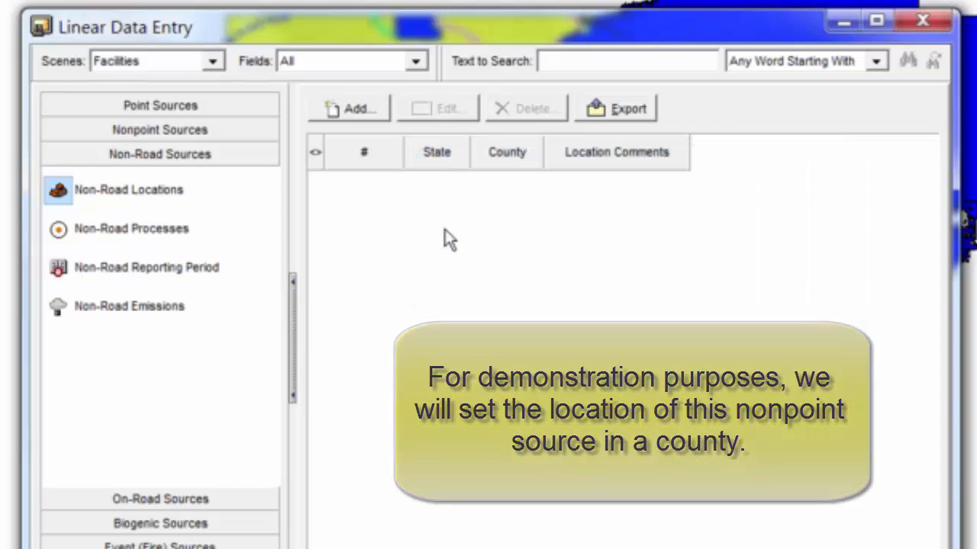
pyautogui.click(371, 112)
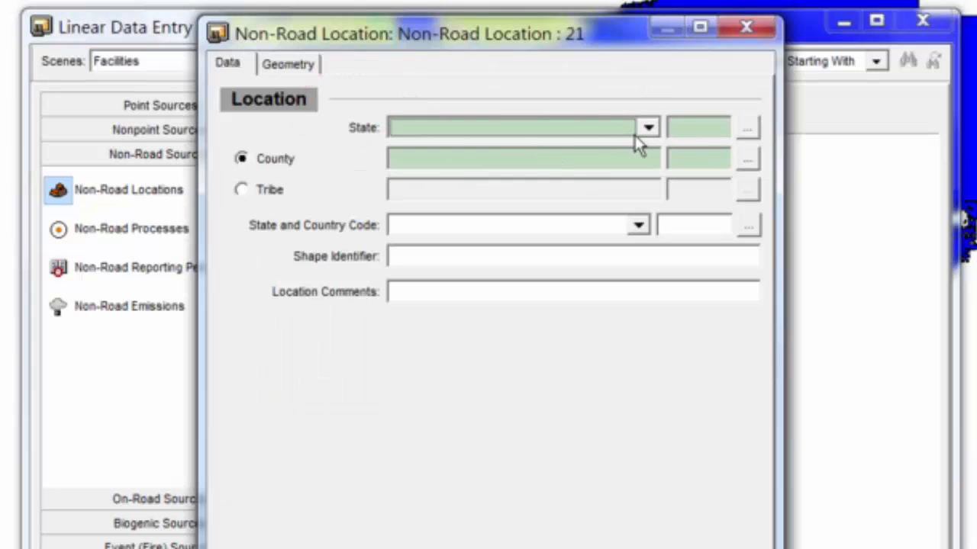
pyautogui.click(649, 129)
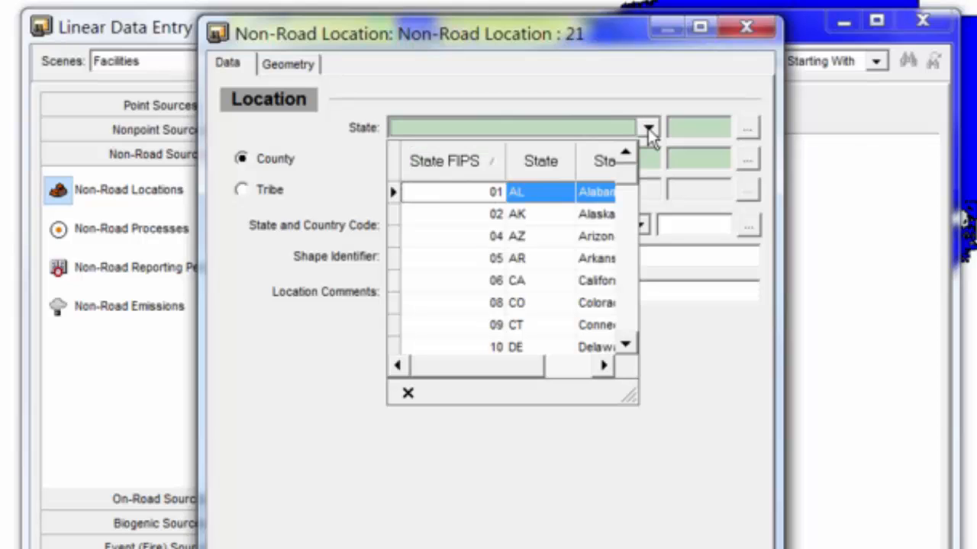
pyautogui.click(558, 236)
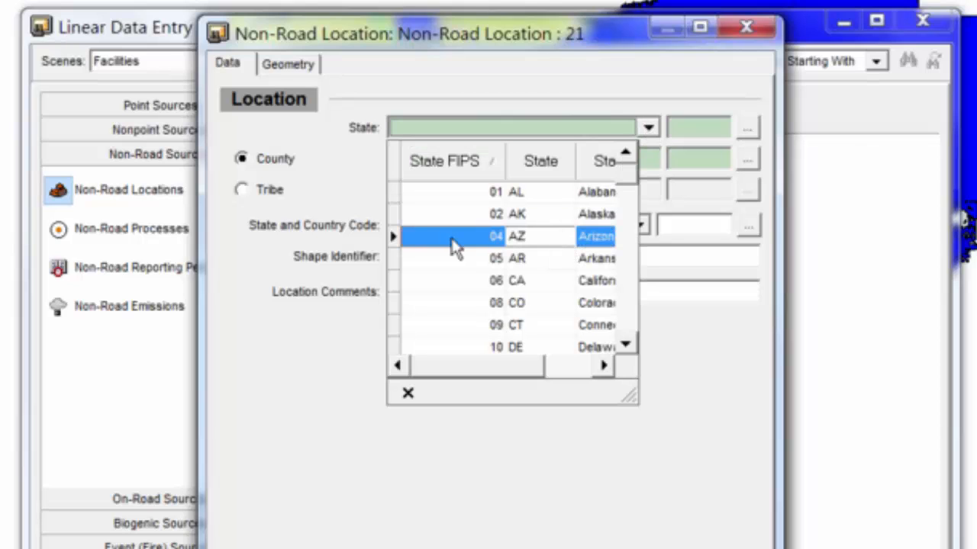
pyautogui.click(516, 239)
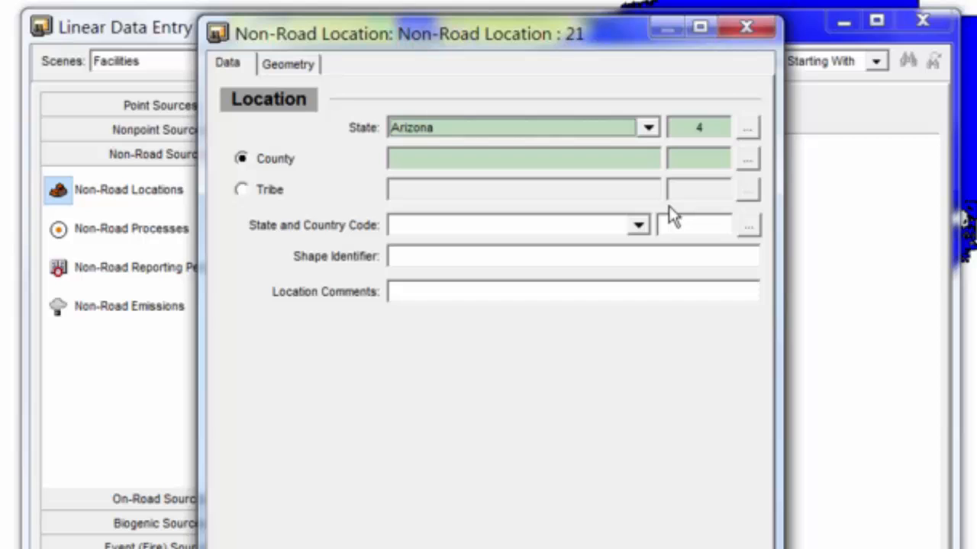
# - Assign Coconino County to the new non-road location and save the location
pyautogui.click(746, 166)
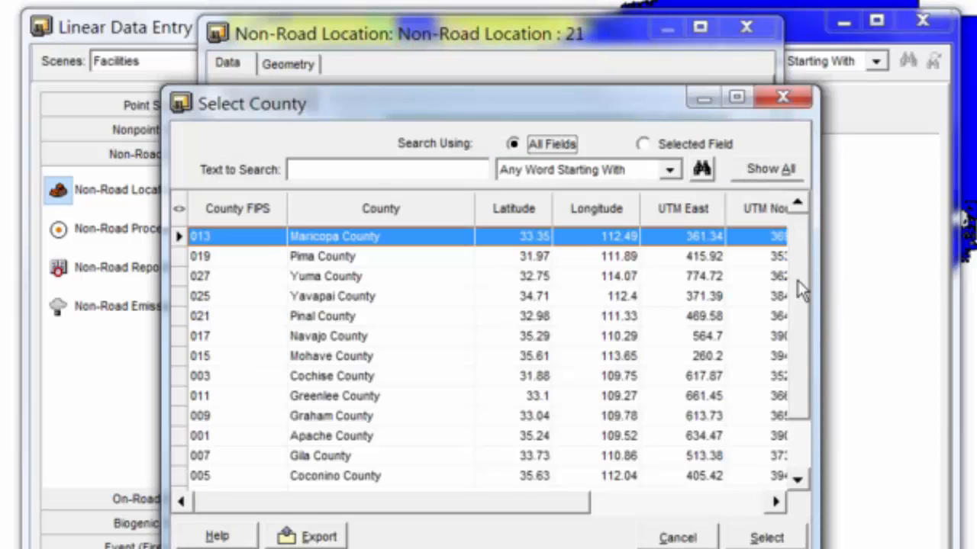
pyautogui.scroll(-3, 803, 302)
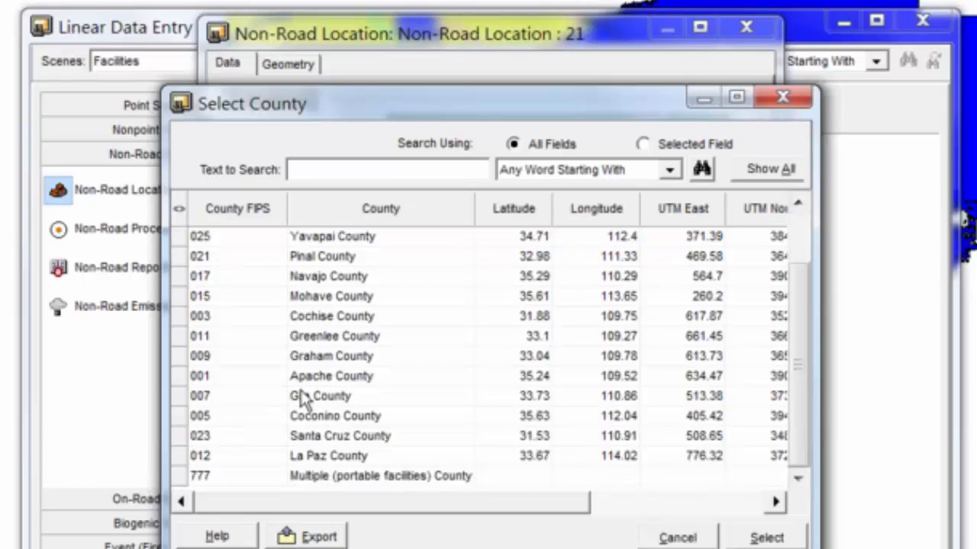
pyautogui.click(320, 415)
pyautogui.click(766, 538)
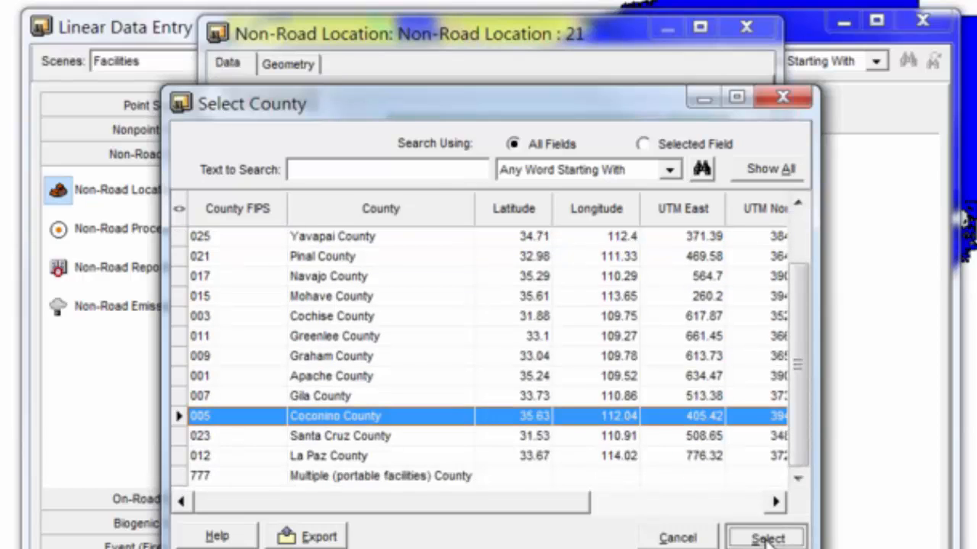
pyautogui.click(679, 548)
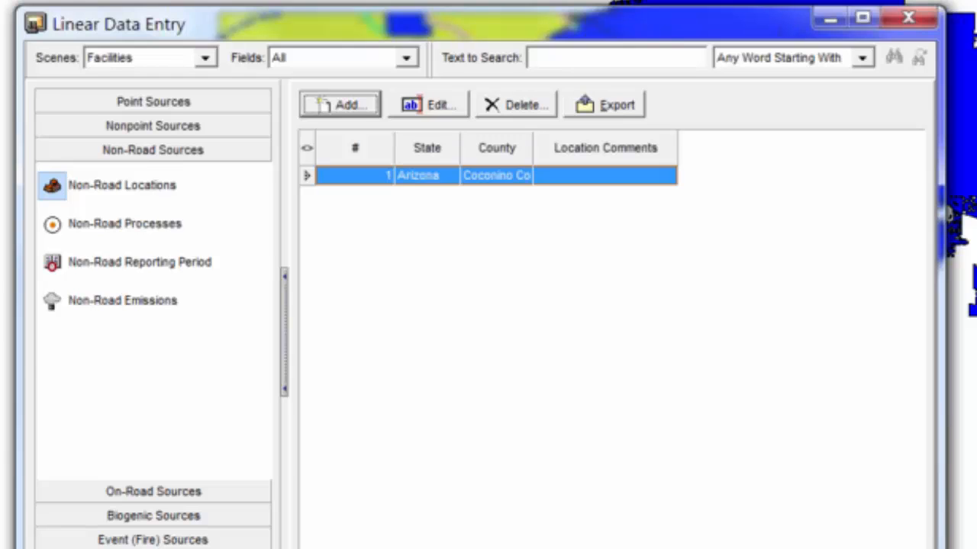
# - Add a non-road process for the Coconino County location with the emission process description "lawnmowers"
pyautogui.click(94, 225)
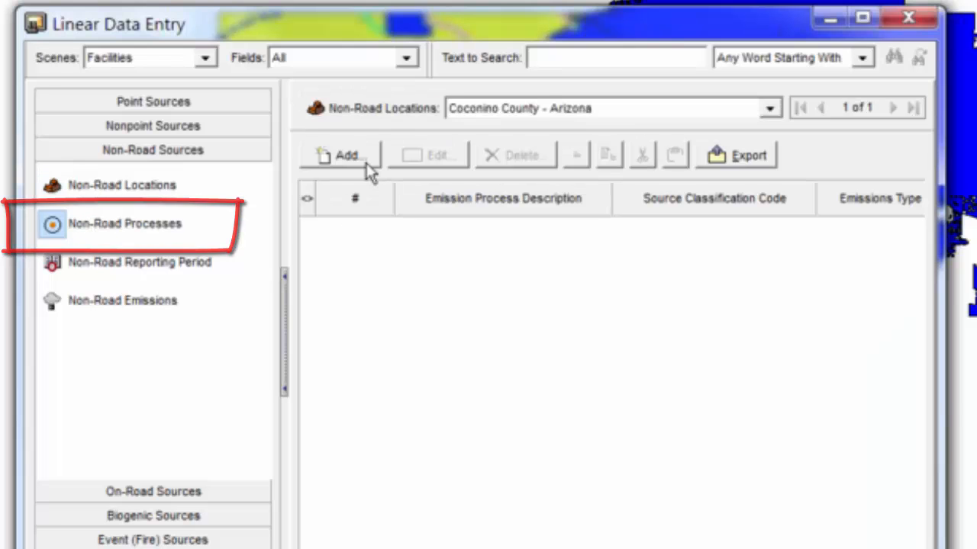
pyautogui.click(366, 159)
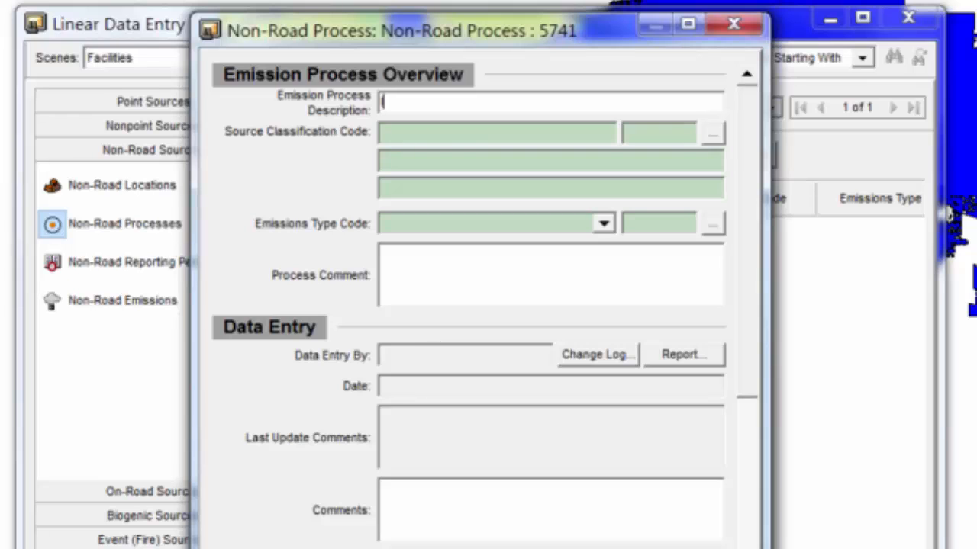
pyautogui.write('lawnmowers')
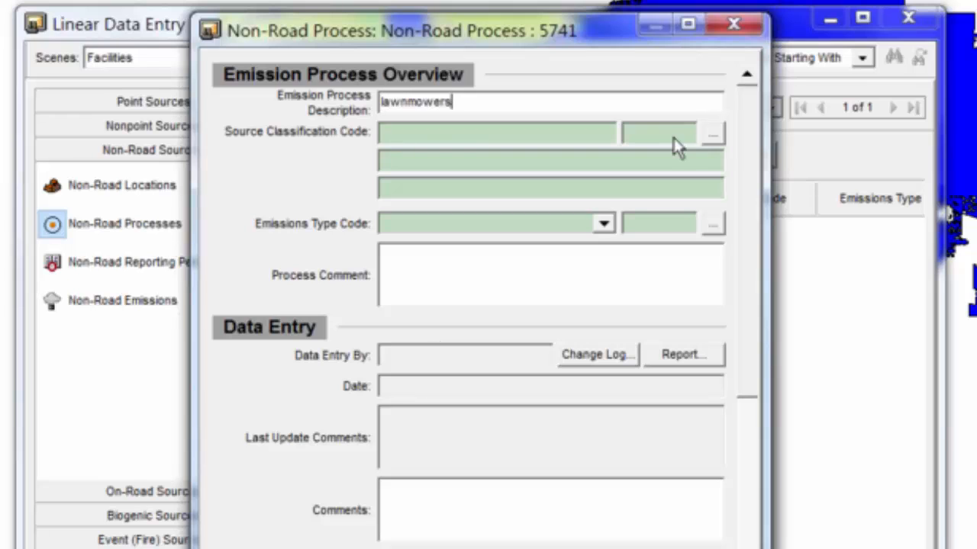
pyautogui.click(717, 139)
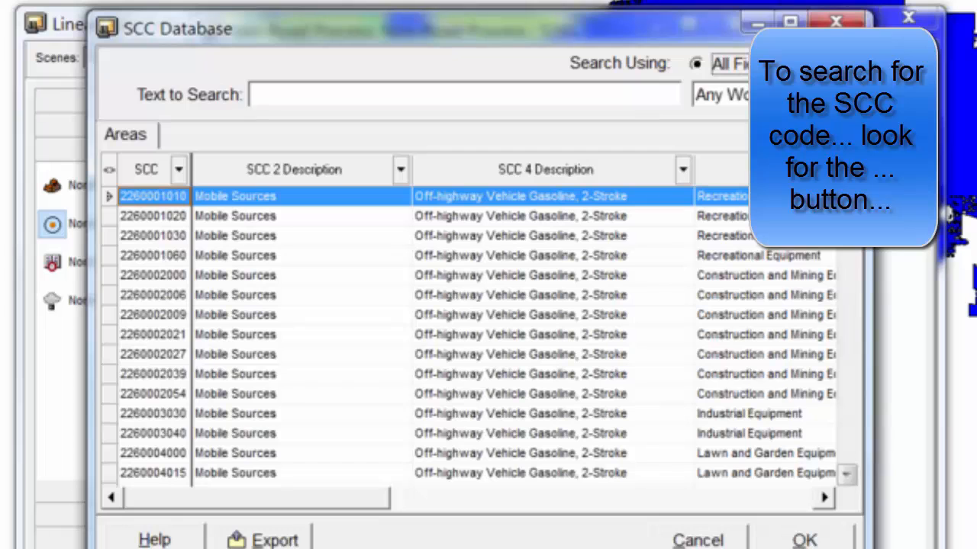
pyautogui.click(853, 198)
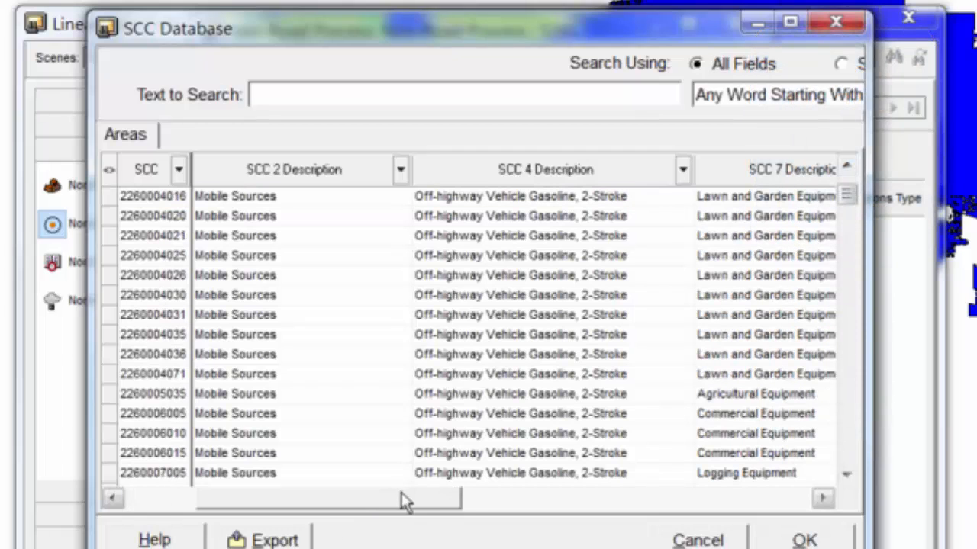
pyautogui.click(482, 497)
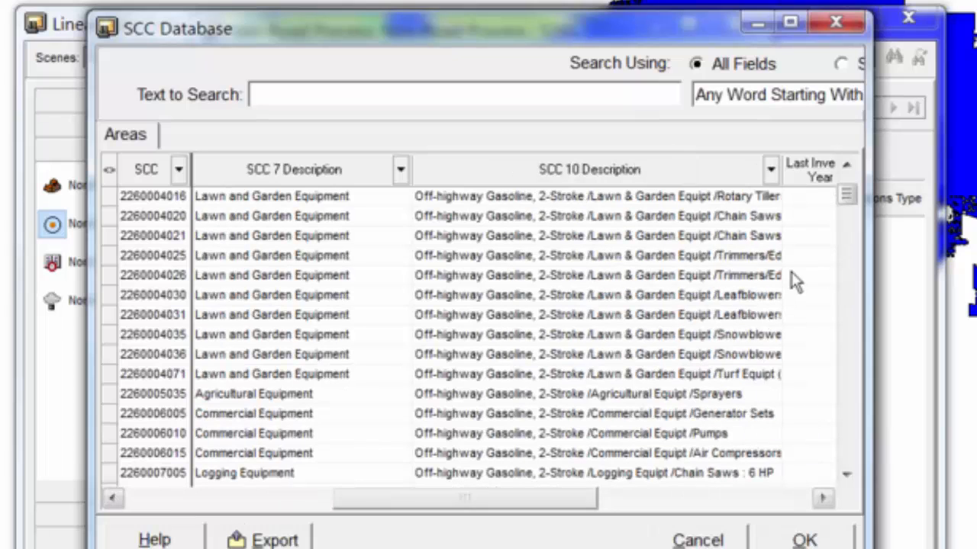
pyautogui.click(847, 168)
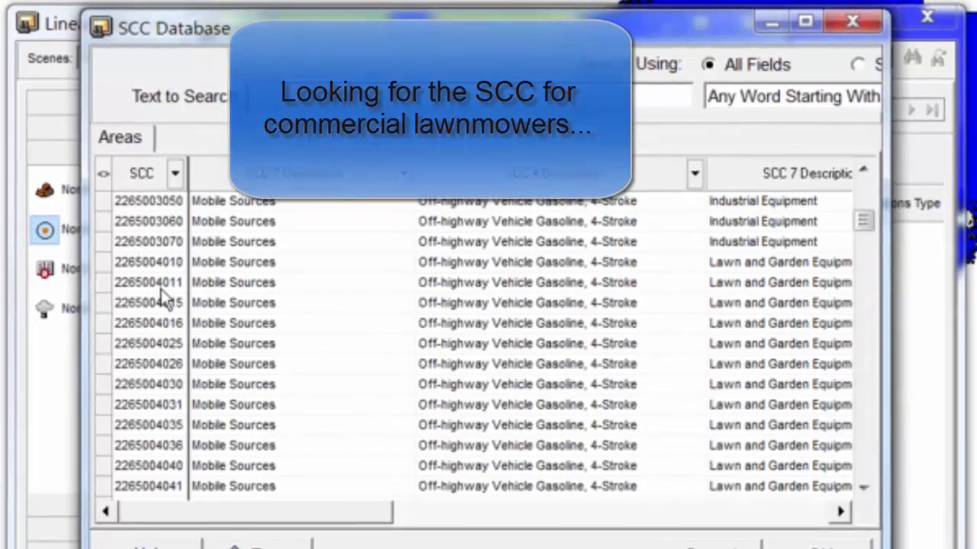
pyautogui.click(157, 276)
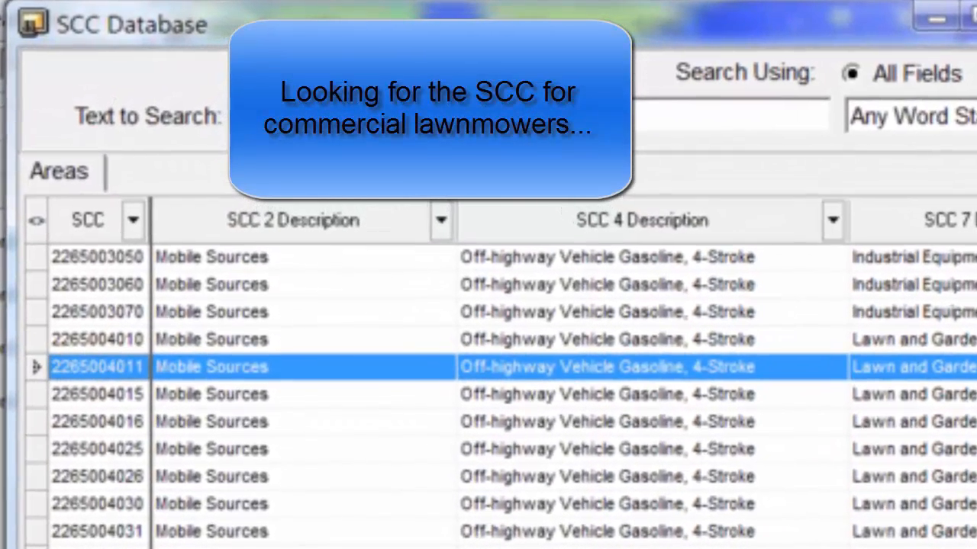
pyautogui.moveTo(252, 545); pyautogui.dragTo(717, 545)
pyautogui.hscroll(2, 562, 382)
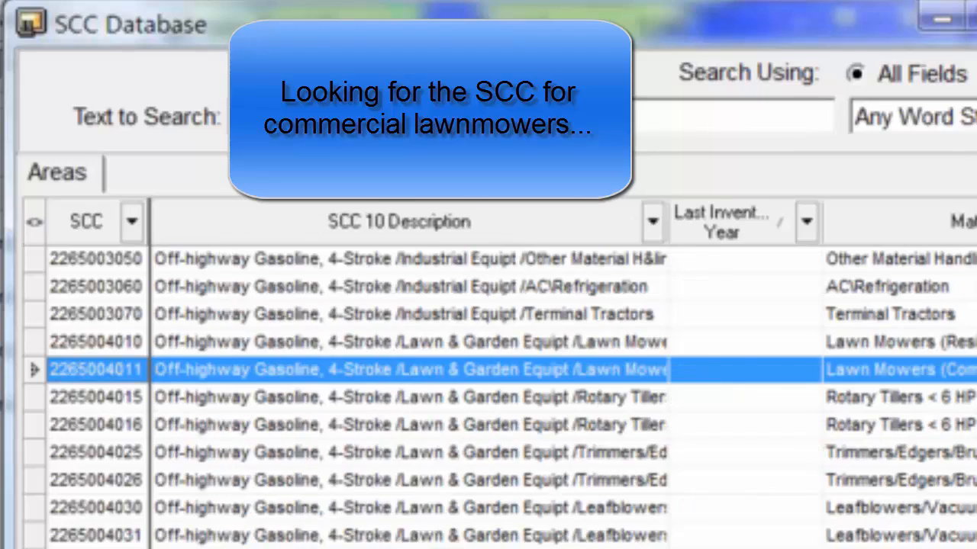
pyautogui.hscroll(-5, 561, 382)
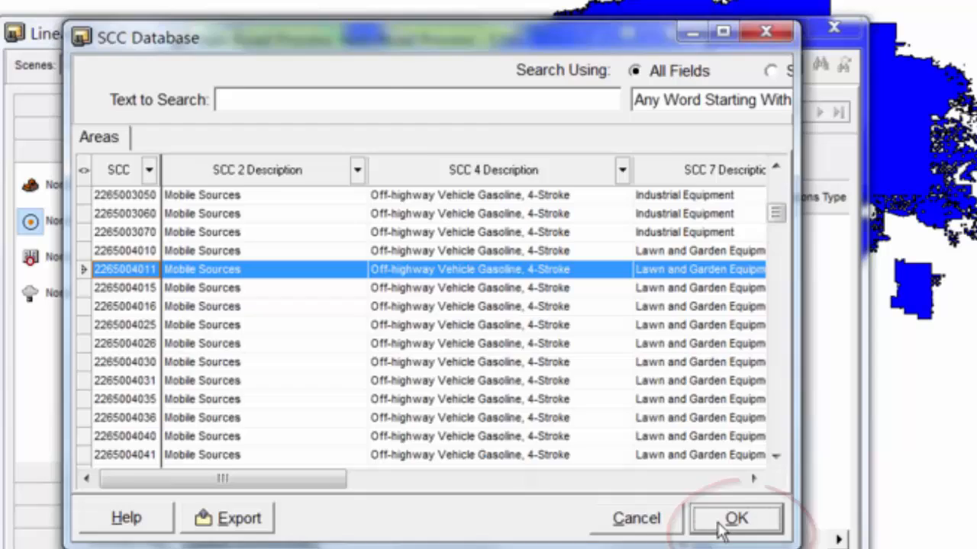
pyautogui.click(774, 547)
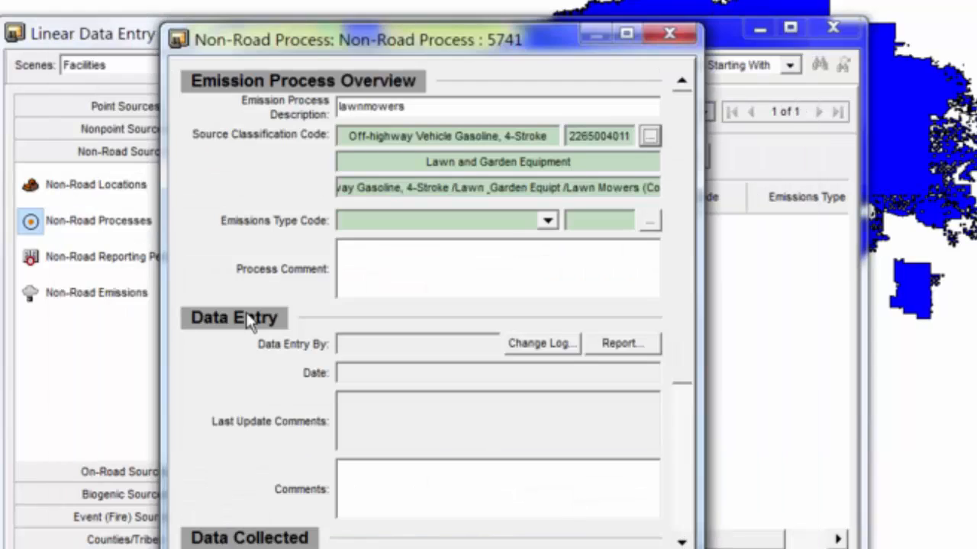
# - Set the process's emissions type code to Exhaust (X) and save the process
pyautogui.click(547, 221)
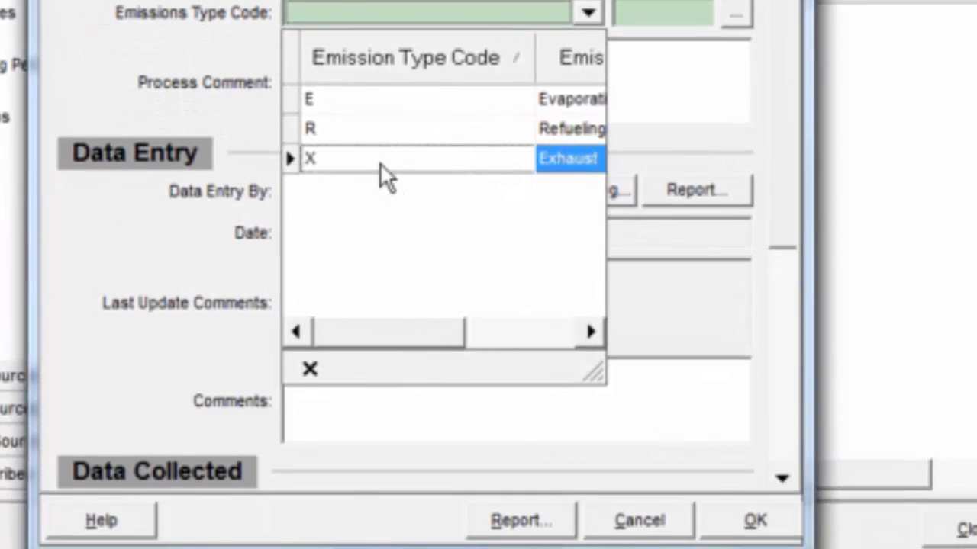
pyautogui.click(380, 165)
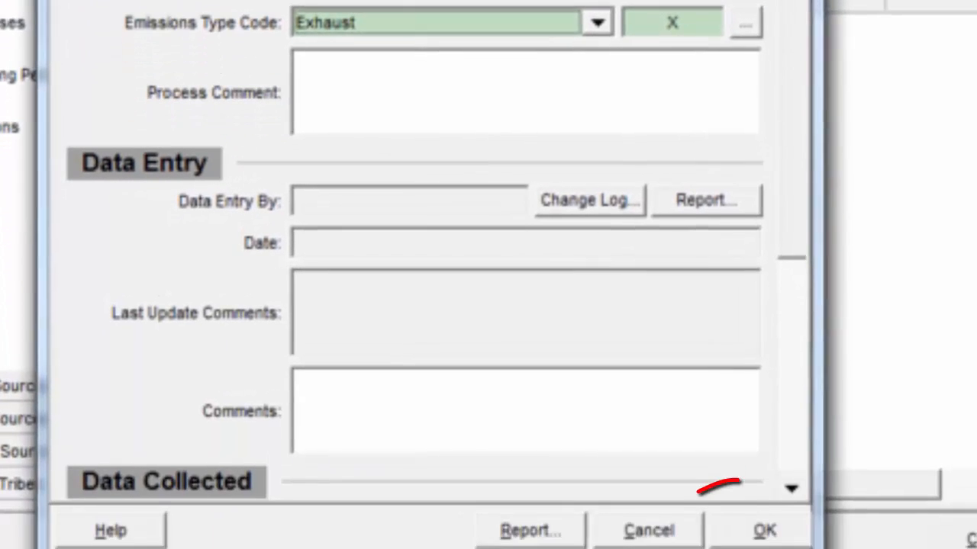
pyautogui.click(751, 526)
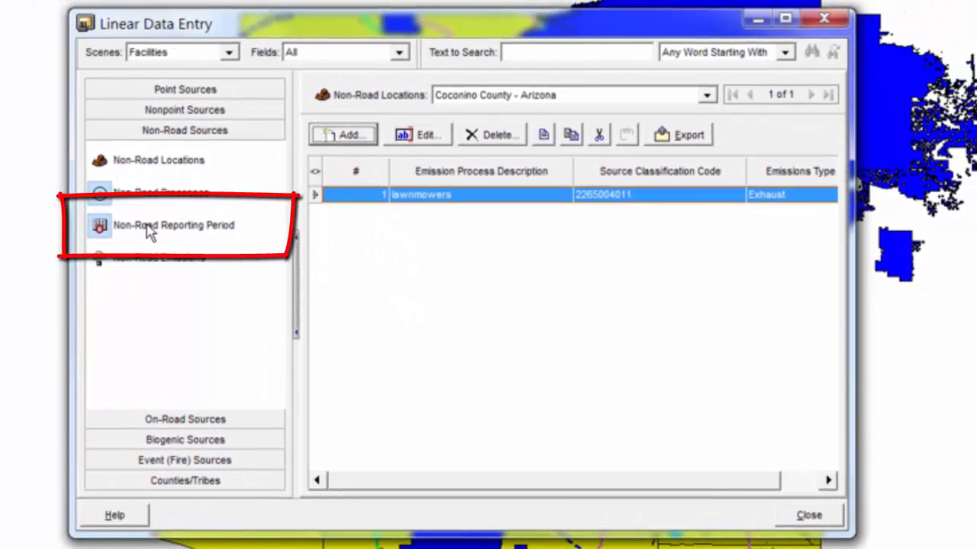
# - Add a non-road reporting period for the lawnmower process with an actual throughput of 480 in horsepower-hours
pyautogui.click(131, 215)
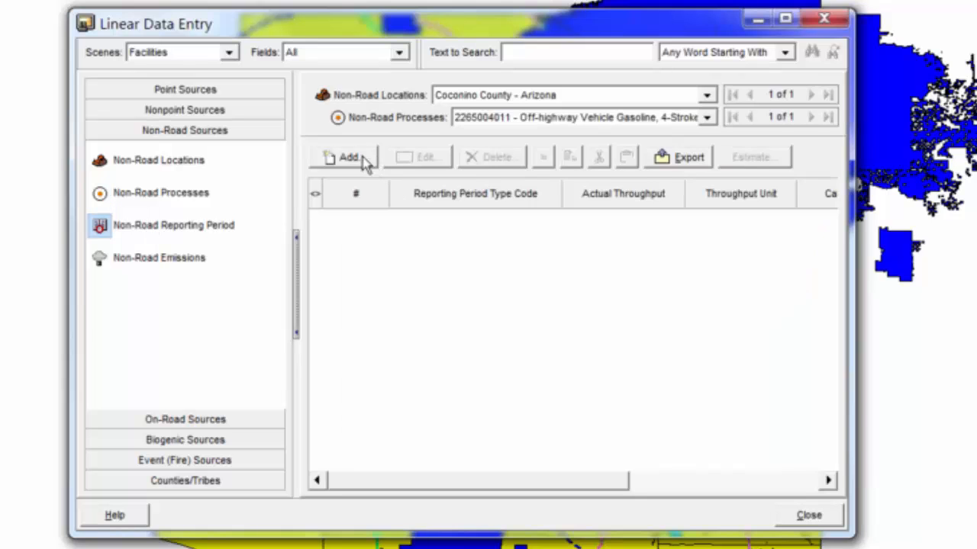
pyautogui.click(364, 159)
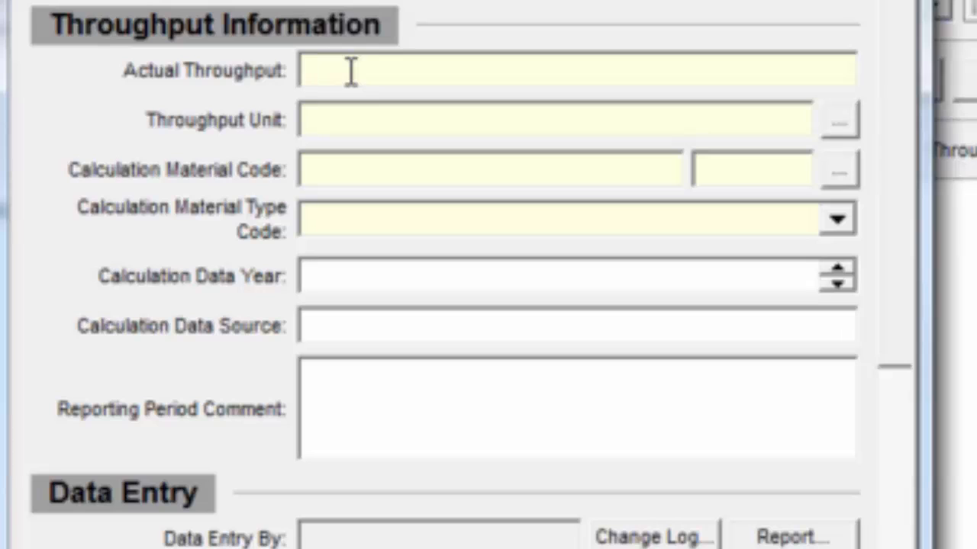
pyautogui.write('480')
pyautogui.click(848, 125)
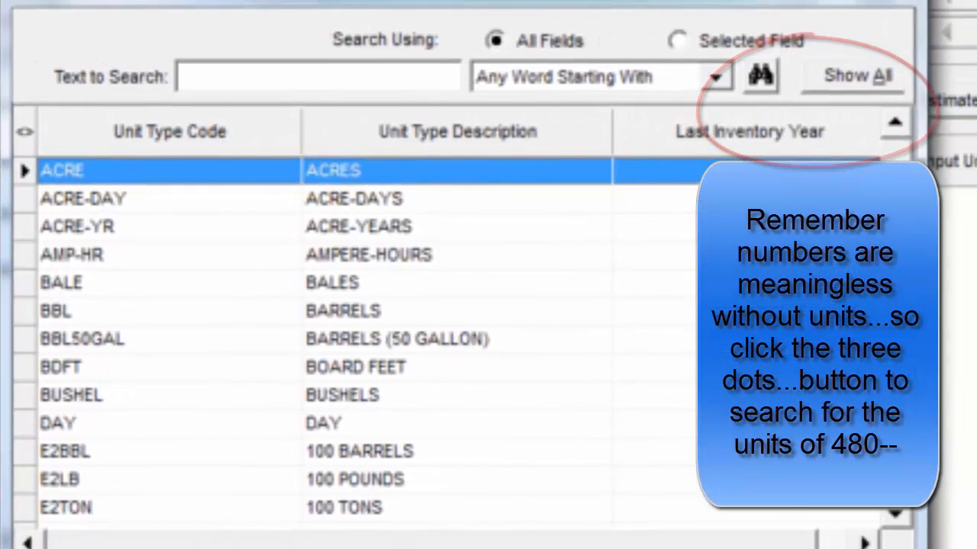
pyautogui.scroll(-12, 344, 336)
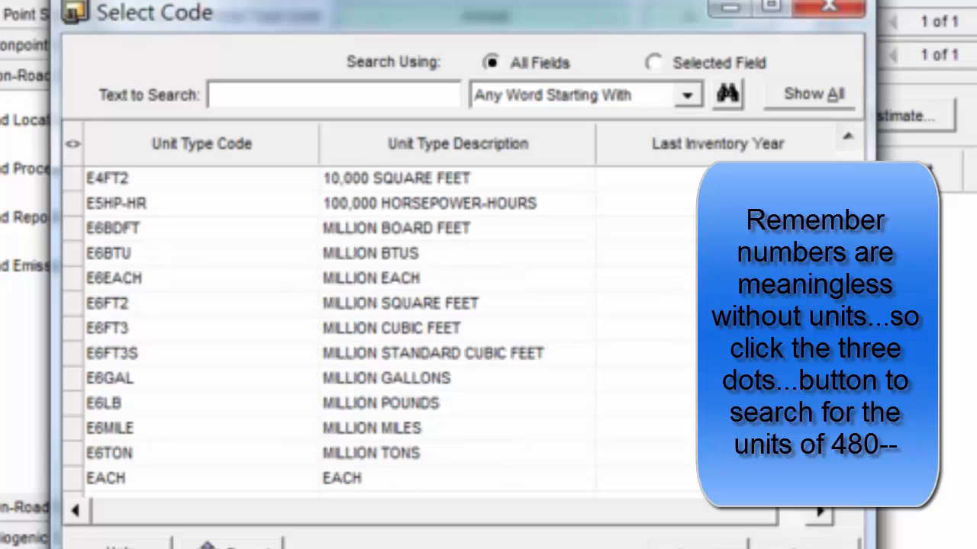
pyautogui.scroll(-5, 343, 336)
pyautogui.click(470, 355)
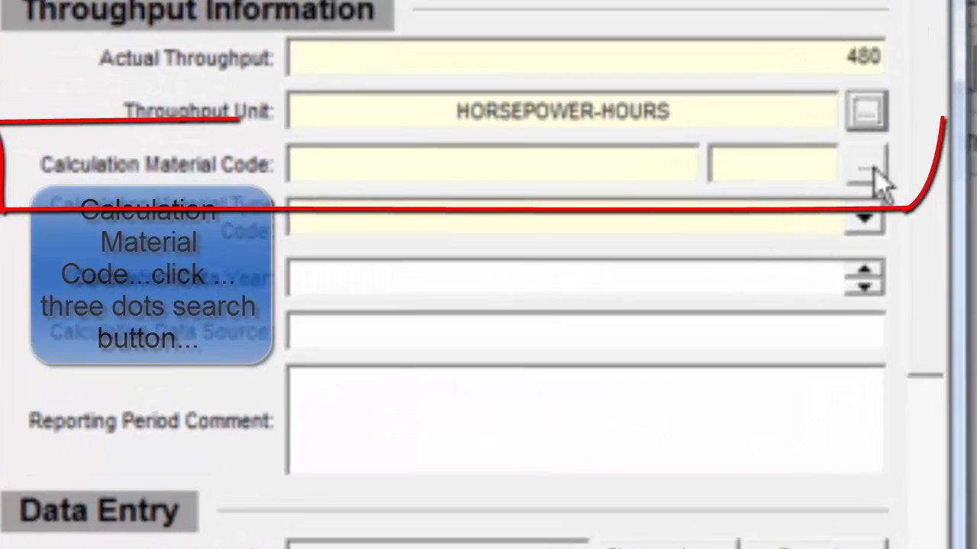
# - Set the calculation material code to Vehicle (368) and the material type code to PROCESS MATERIAL USED (INPUT)
pyautogui.click(870, 169)
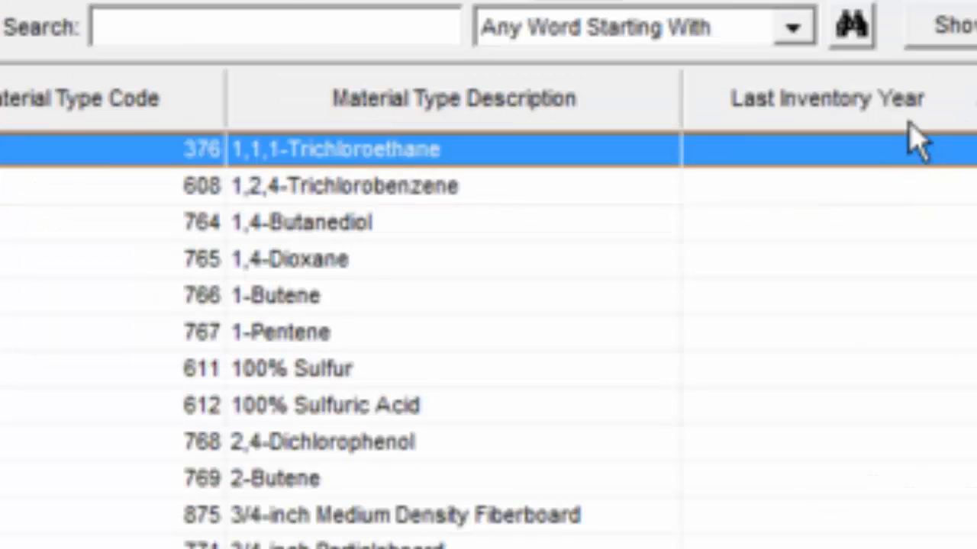
pyautogui.click(290, 24)
pyautogui.write('vehicle')
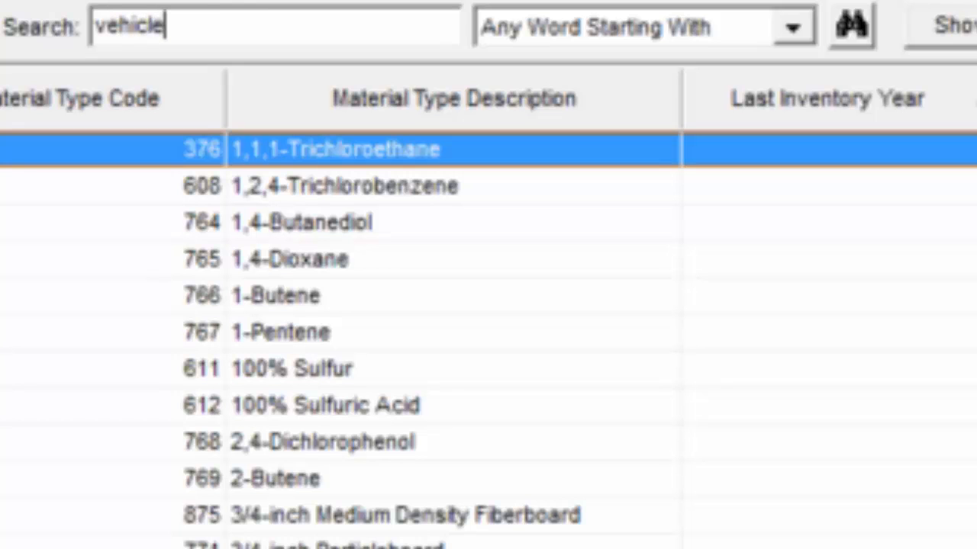
pyautogui.press('Return')
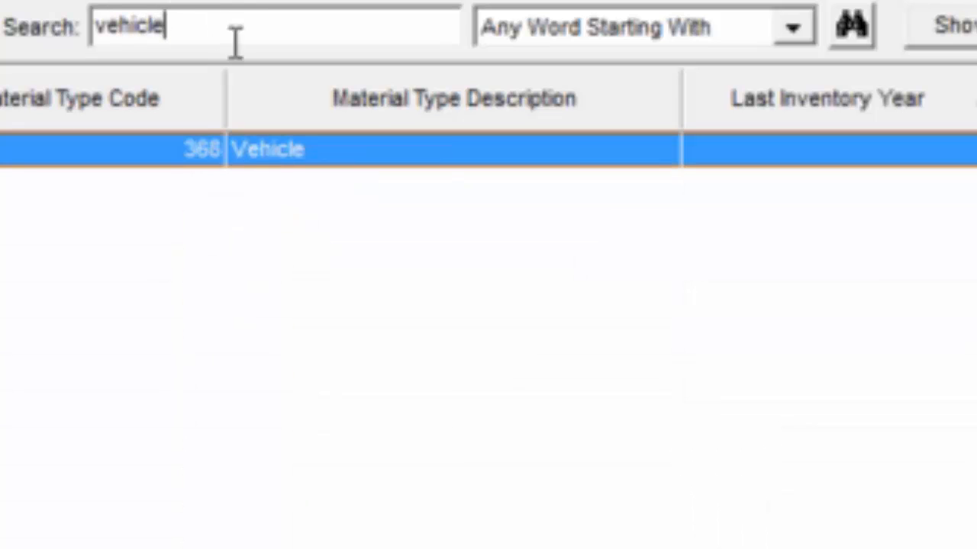
pyautogui.doubleClick(286, 156)
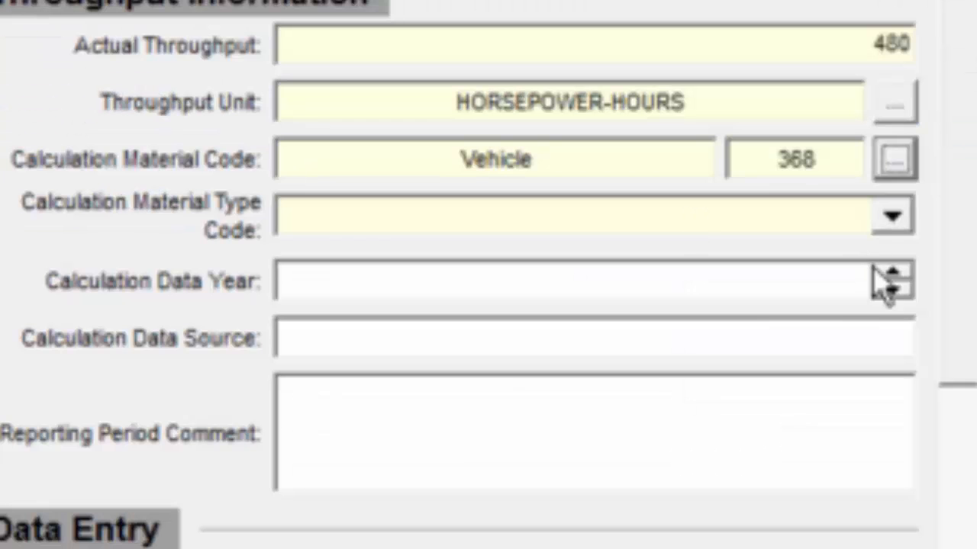
pyautogui.click(891, 229)
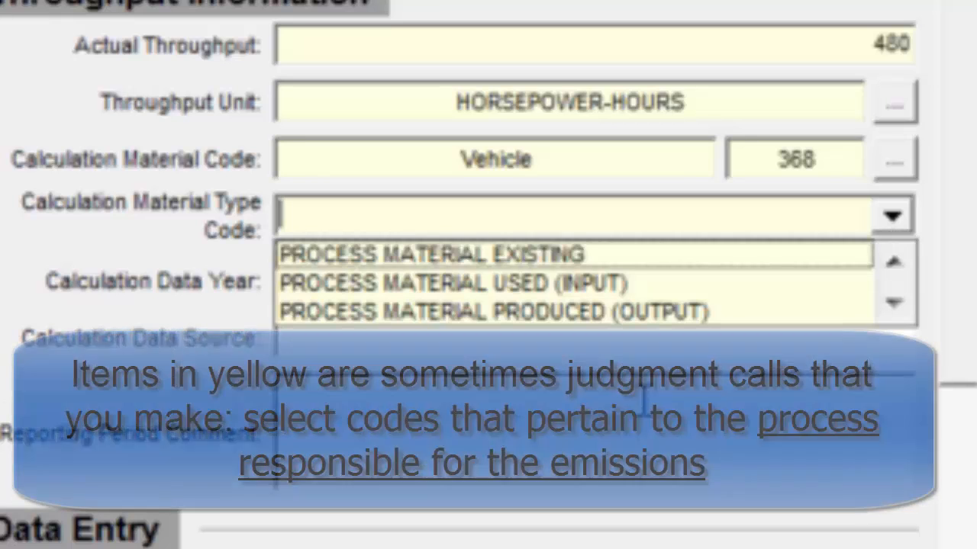
pyautogui.click(507, 285)
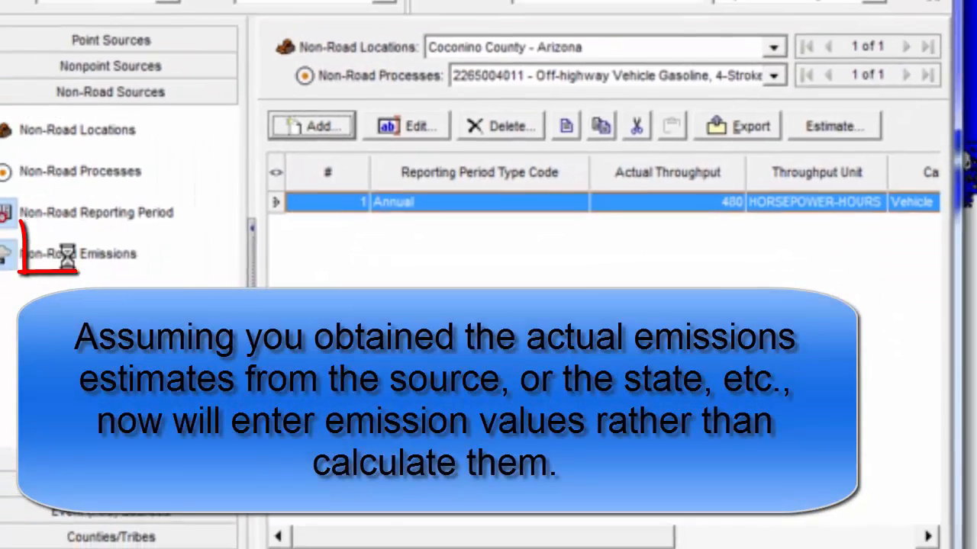
# - Add a non-road emission record for Volatile Organic Compounds (VOC) with total emissions of 280 in TONS
pyautogui.click(9, 264)
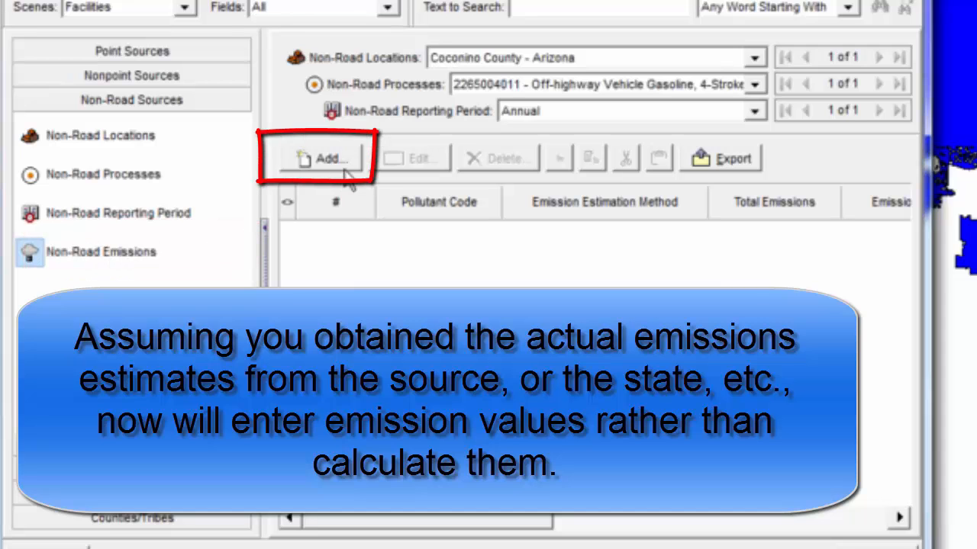
pyautogui.click(343, 166)
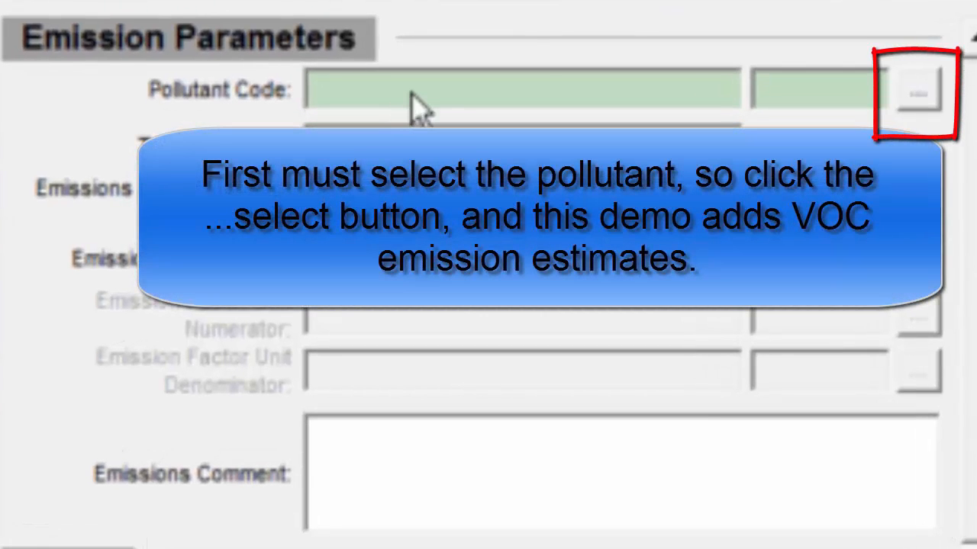
pyautogui.click(922, 96)
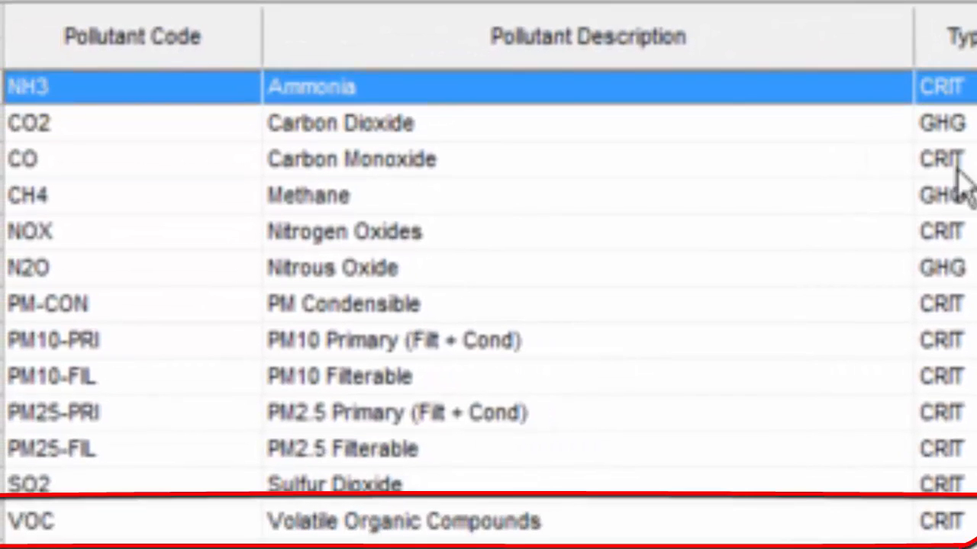
pyautogui.doubleClick(473, 525)
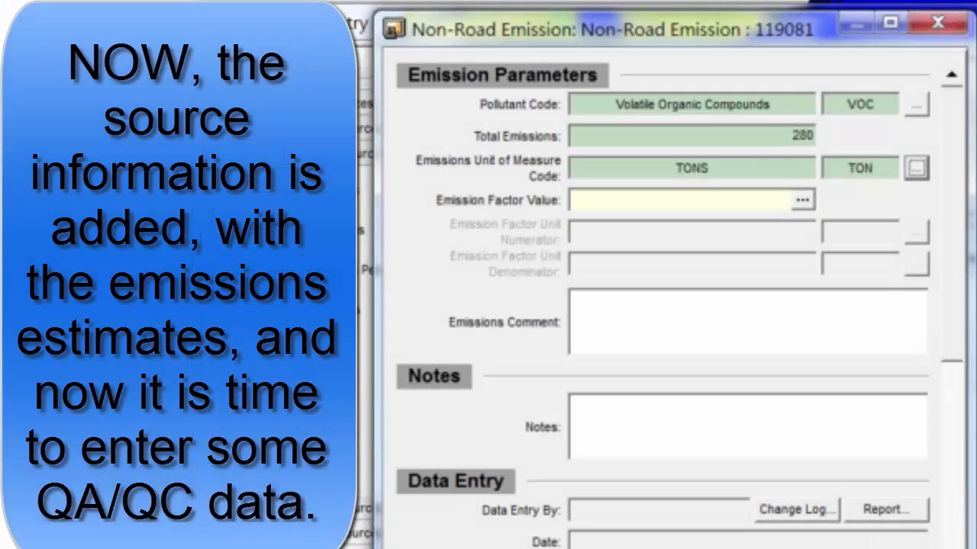
# - Add an entry to the Data Collected From list with the contact's name, General Manager of the Lawn and Garden Store, and a placeholder phone number
pyautogui.scroll(-3, 671, 305)
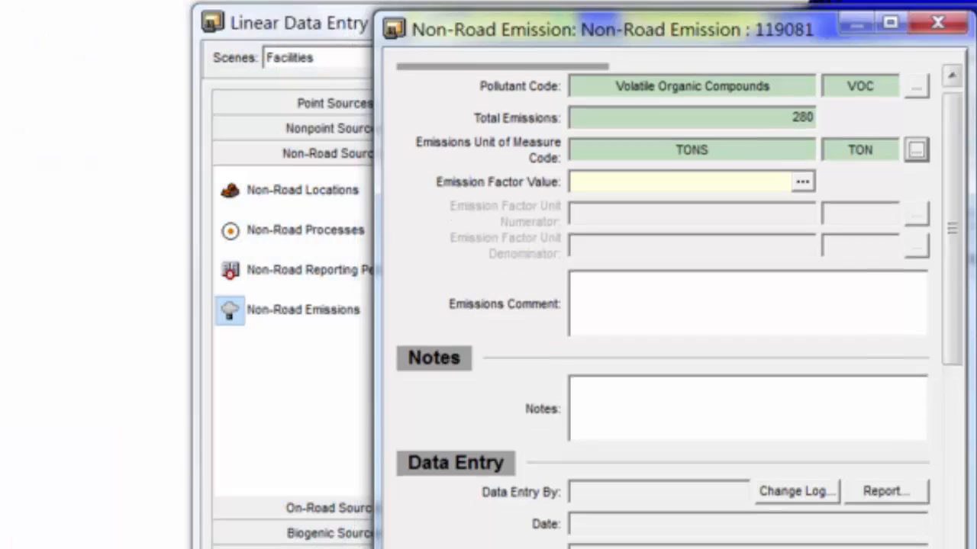
pyautogui.scroll(-3, 672, 305)
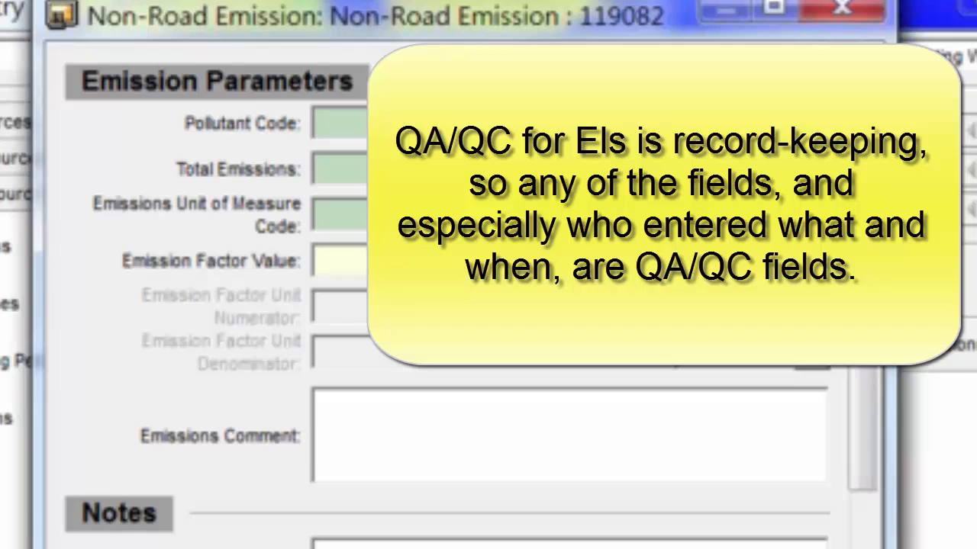
pyautogui.scroll(-5, 458, 297)
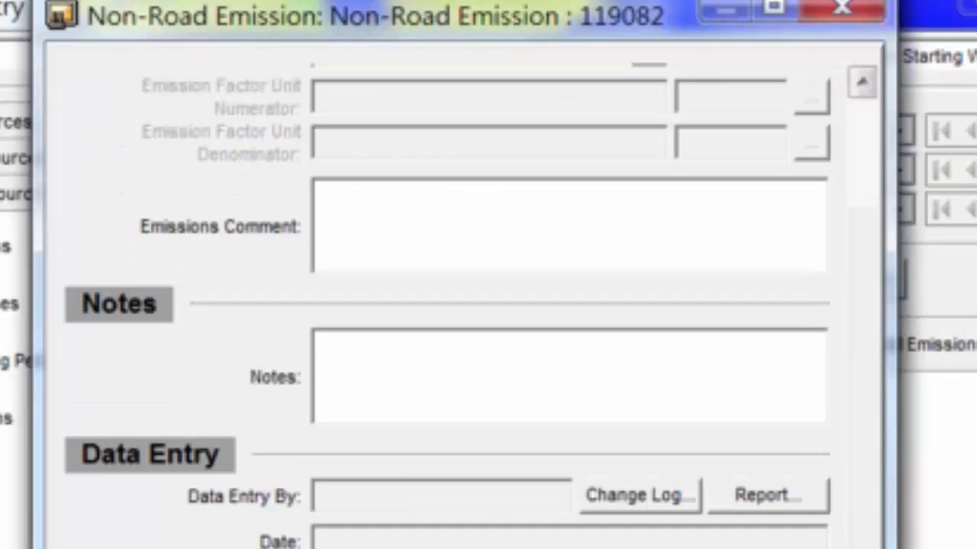
pyautogui.scroll(-5, 458, 297)
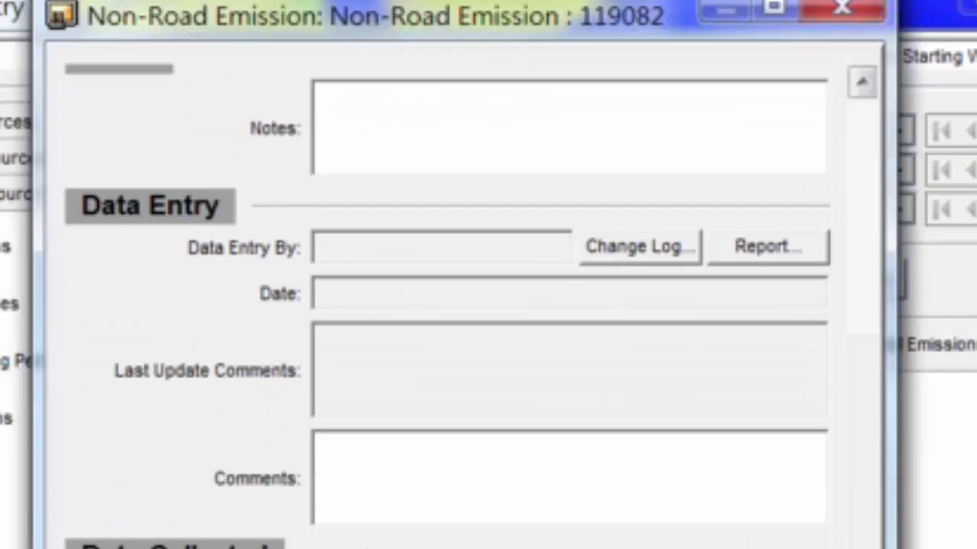
pyautogui.scroll(-3, 458, 297)
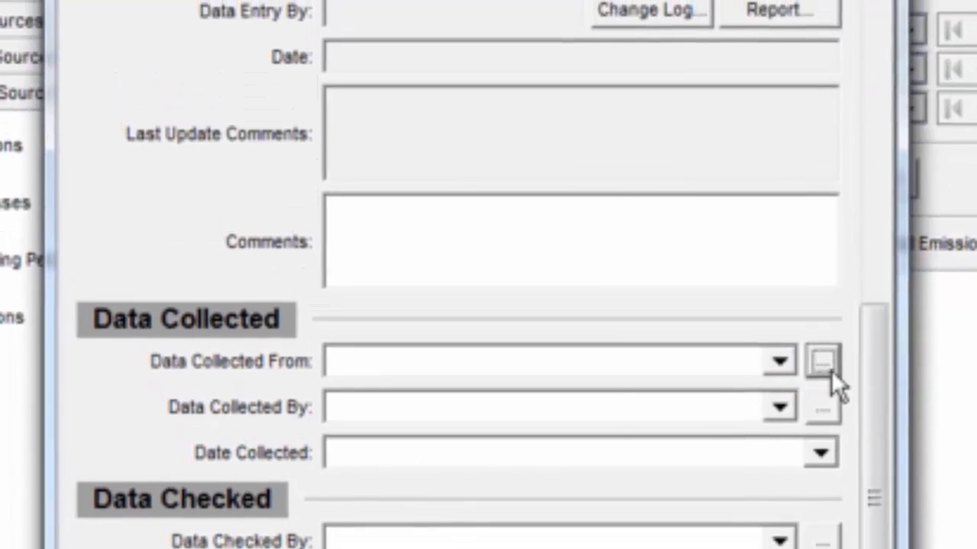
pyautogui.click(820, 340)
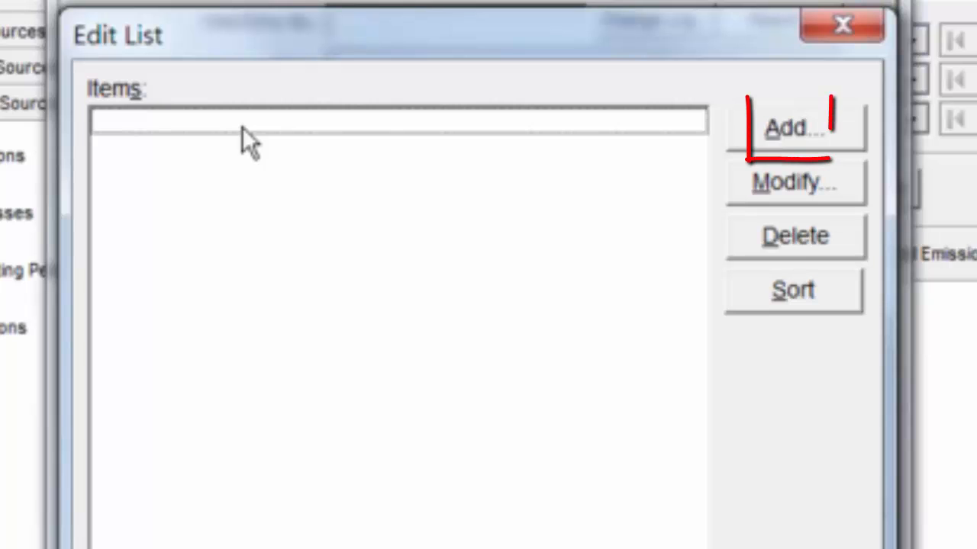
pyautogui.click(785, 141)
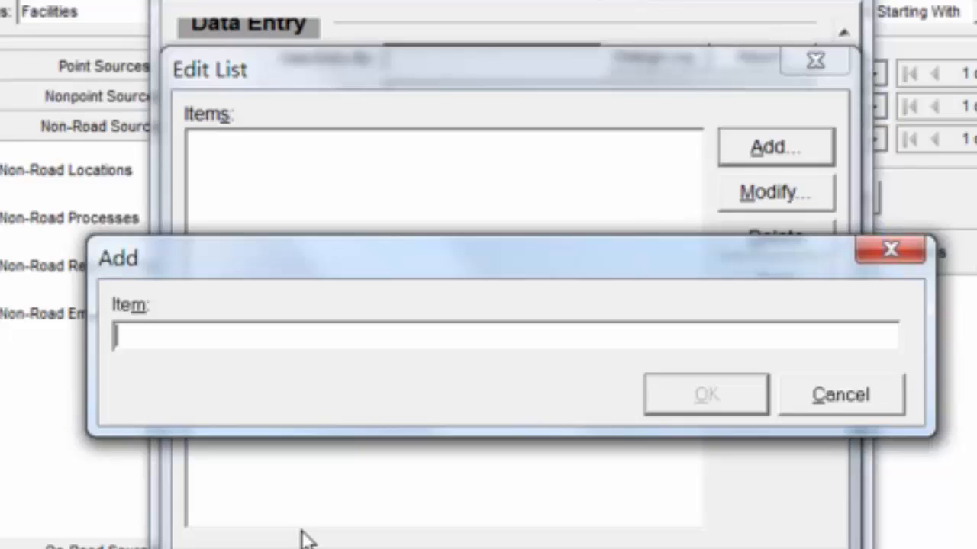
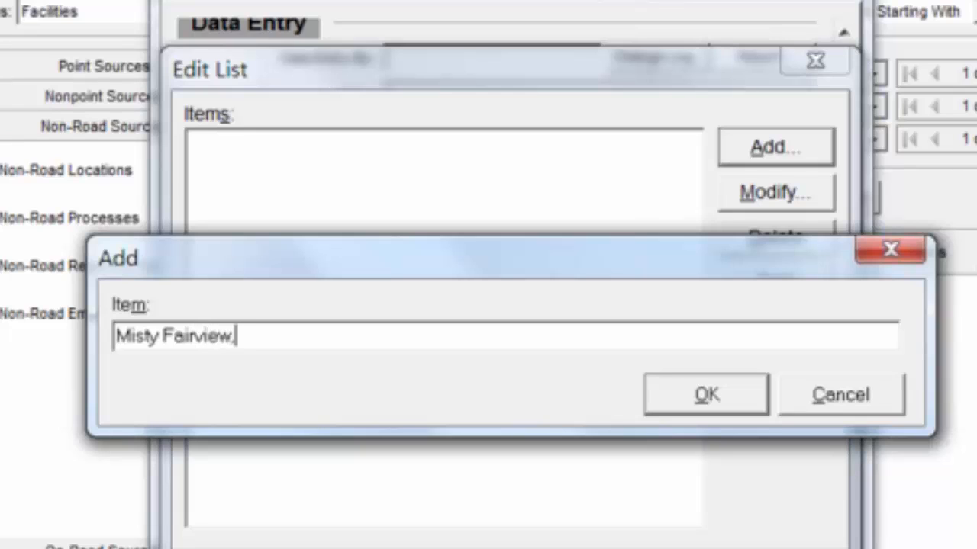
pyautogui.write(', General Managerr of the')
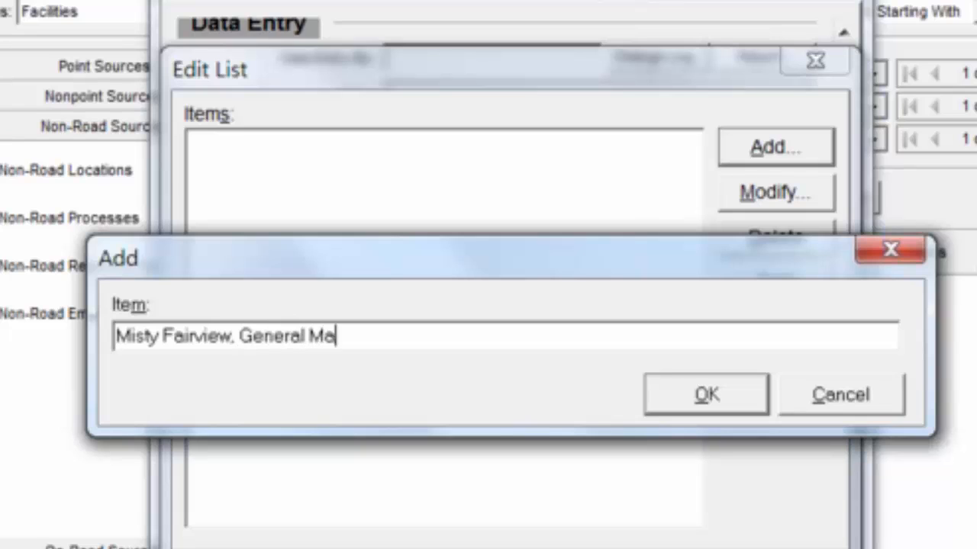
pyautogui.write('Lawn and Garden Store,')
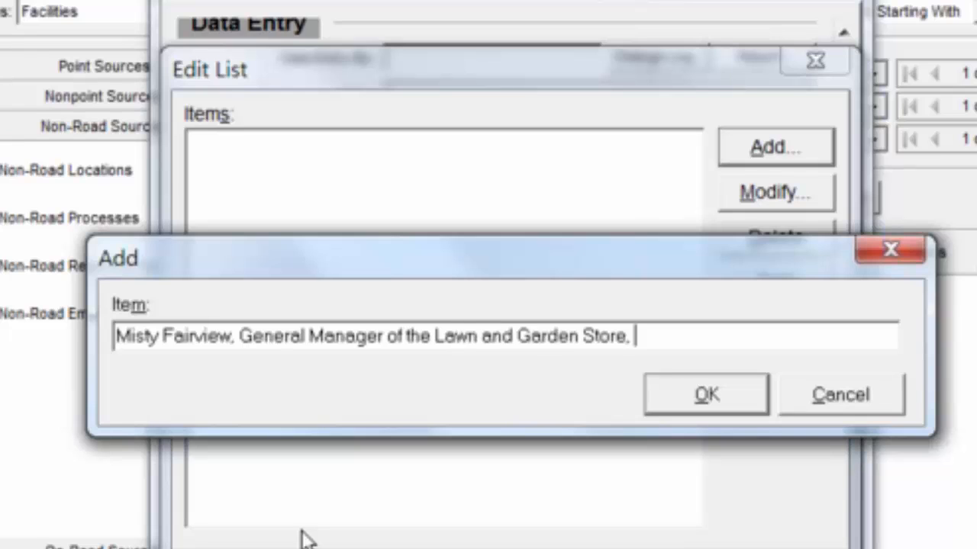
pyautogui.write('x')
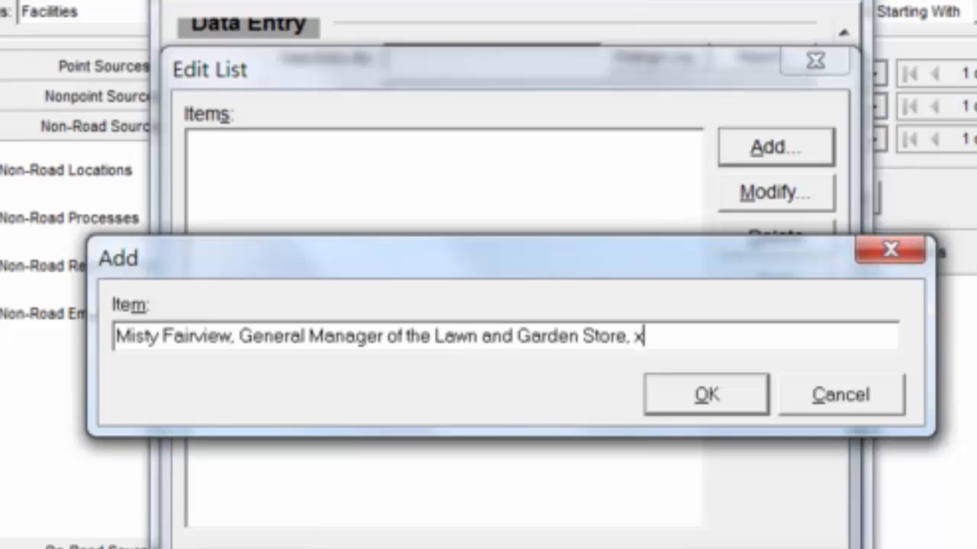
pyautogui.write('xx-xxx-xxx')
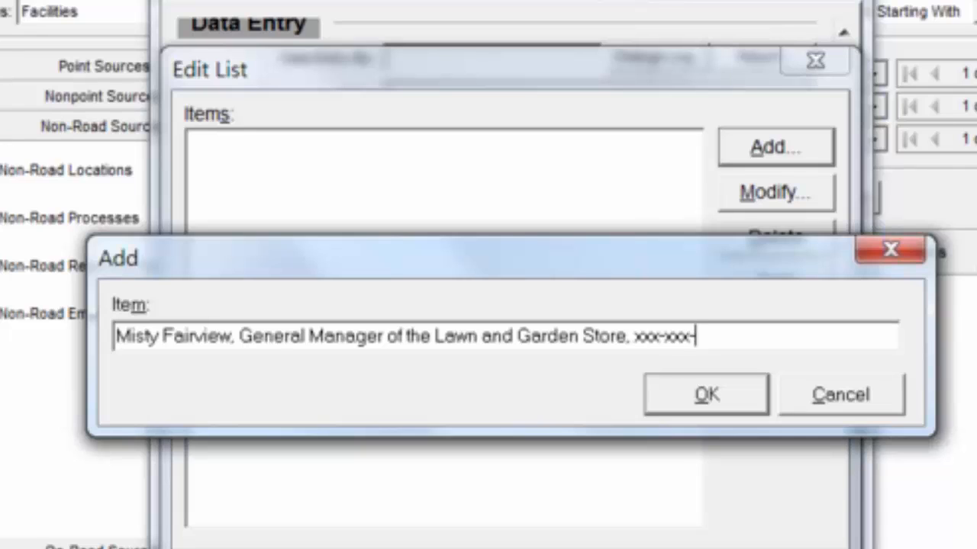
pyautogui.write('x')
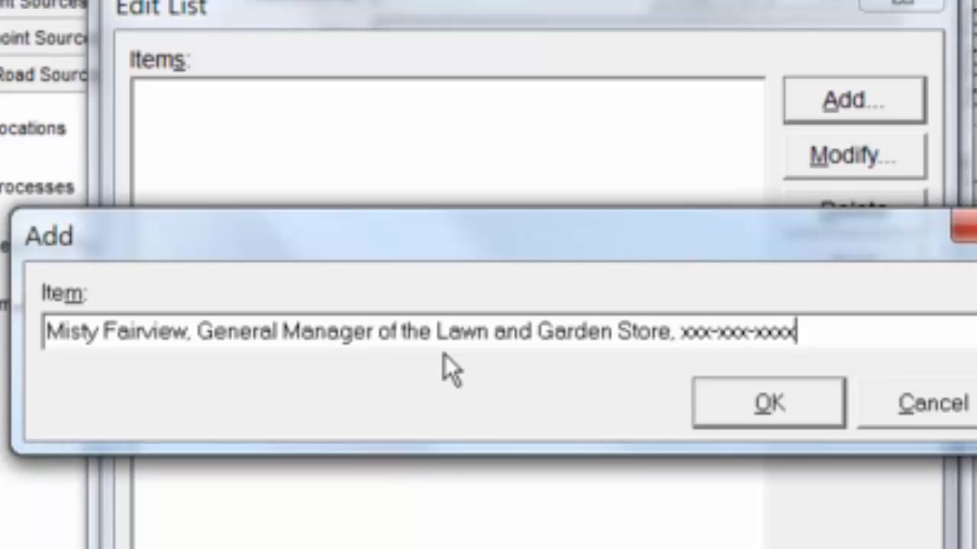
pyautogui.click(726, 409)
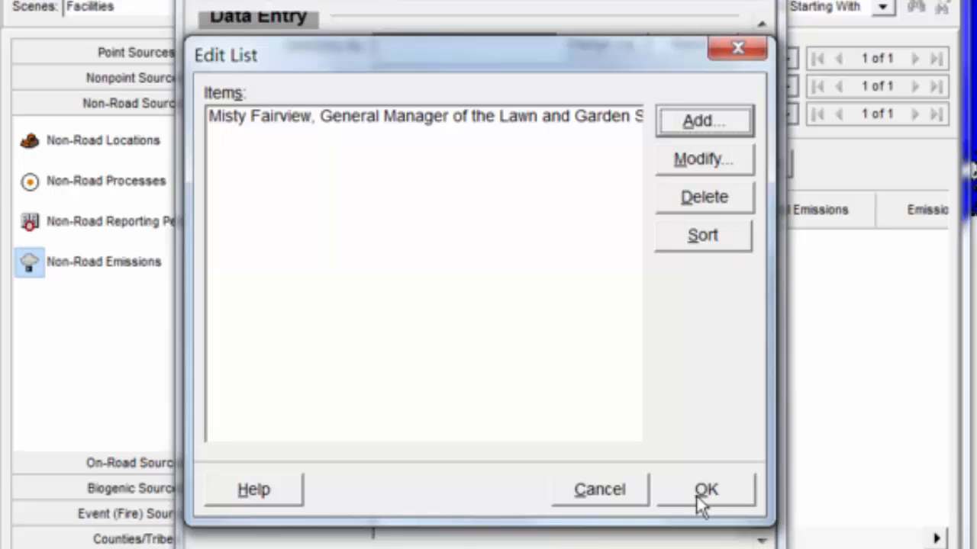
pyautogui.click(704, 492)
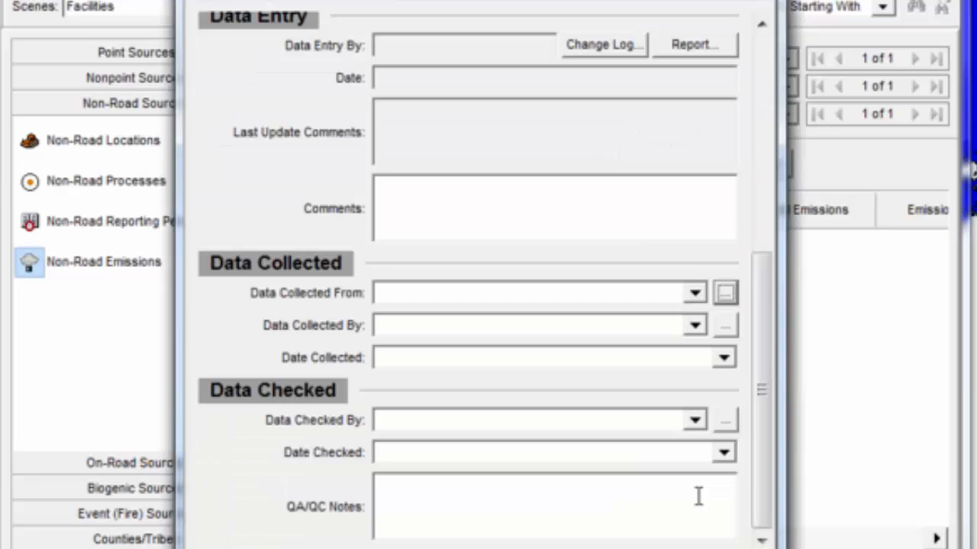
# - Set Data Collected From to the general manager of the Lawn and Garden Store
pyautogui.click(695, 295)
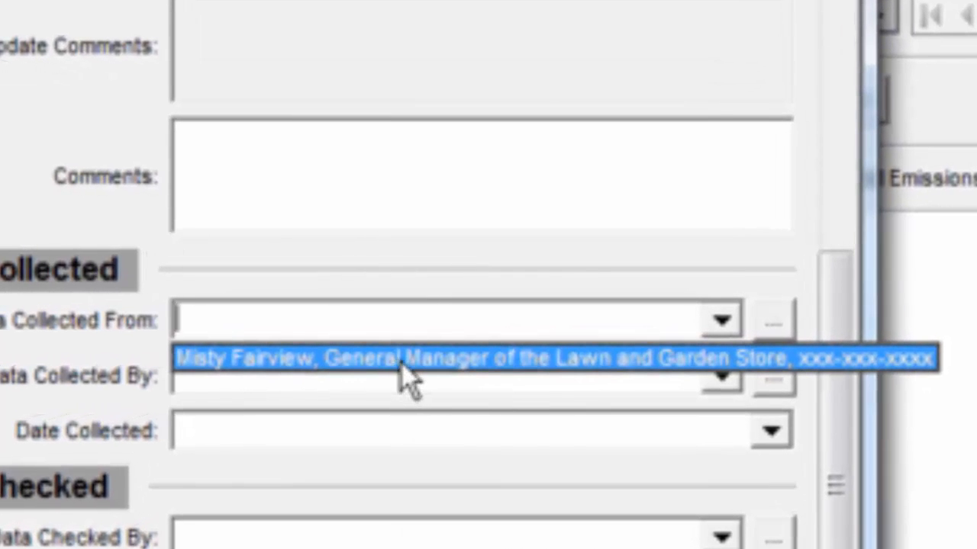
pyautogui.click(402, 364)
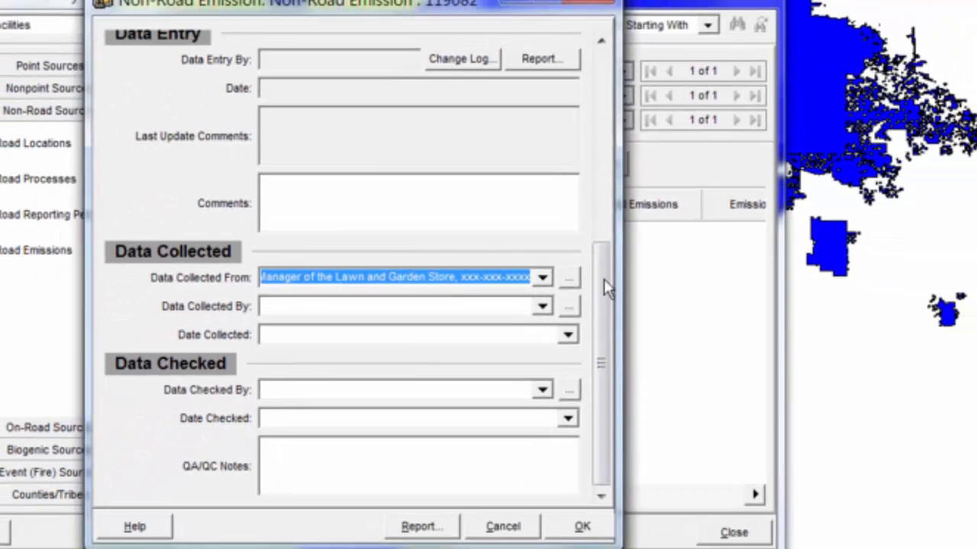
pyautogui.scroll(5, 607, 119)
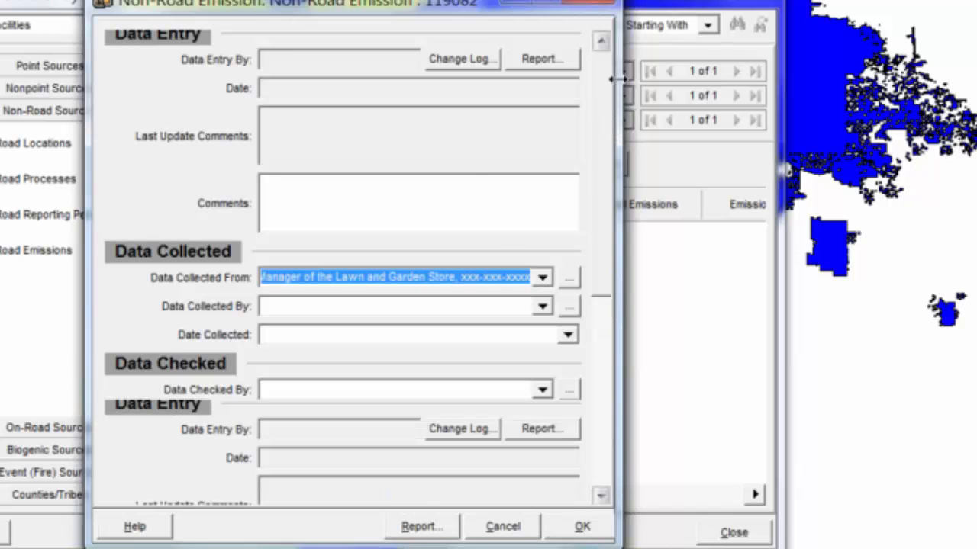
pyautogui.scroll(-5, 606, 267)
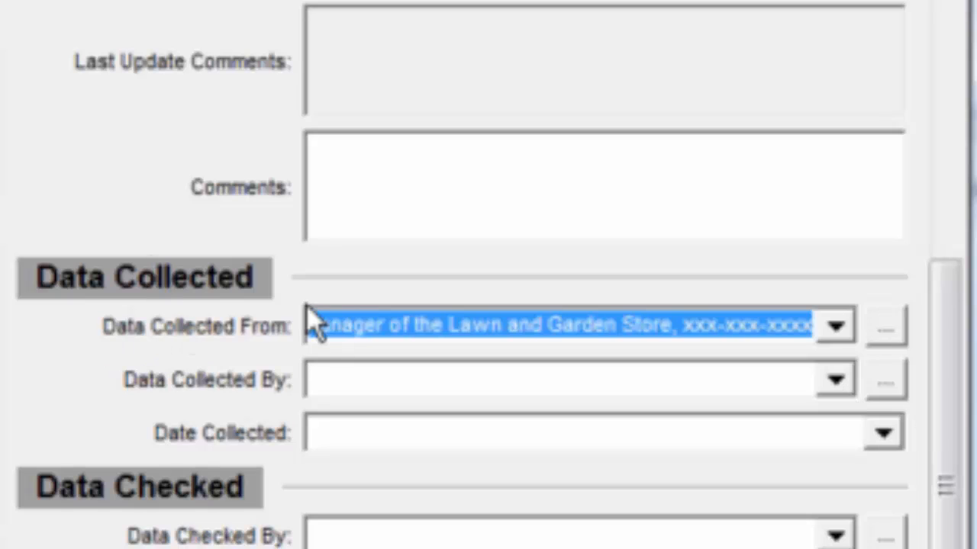
# - Add a second person's full name to the list of choices for Data Collected By
pyautogui.click(839, 378)
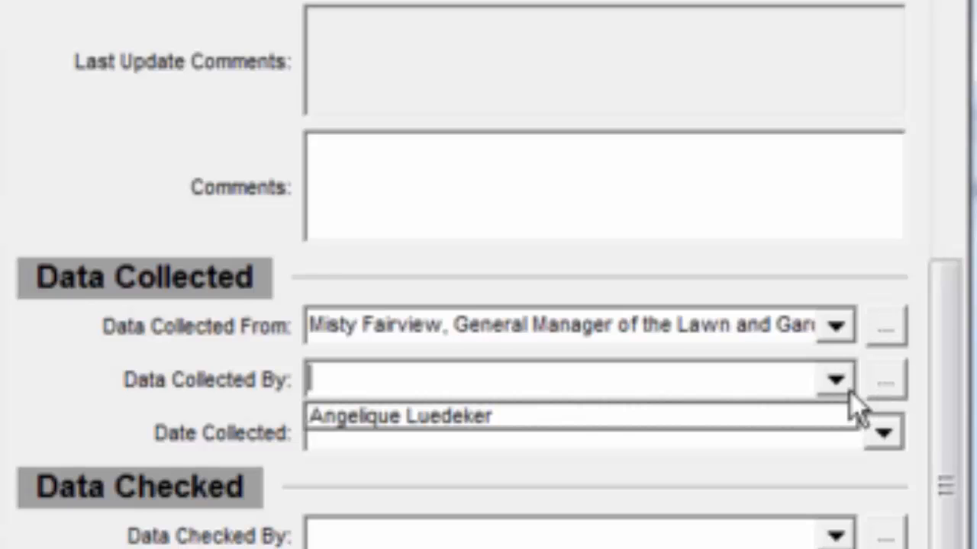
pyautogui.click(897, 407)
pyautogui.click(885, 381)
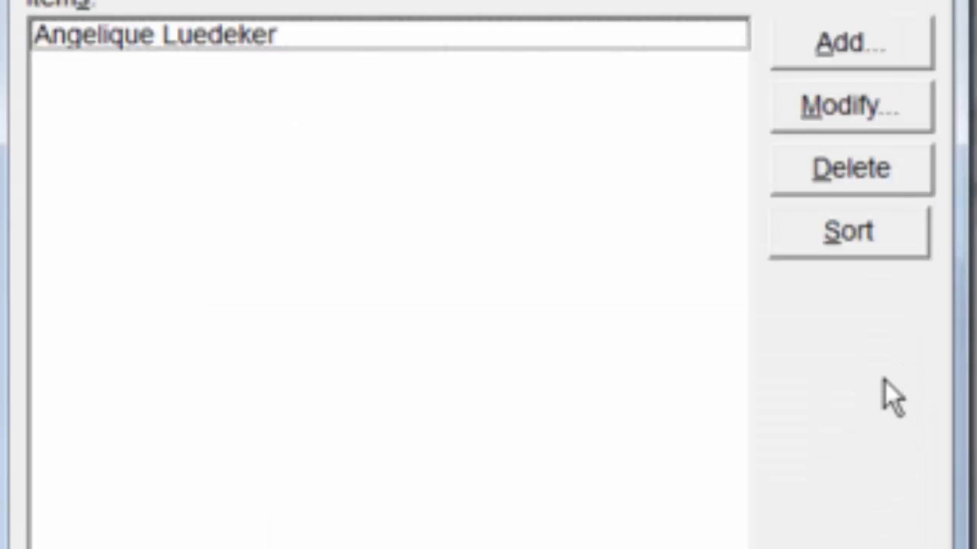
pyautogui.click(822, 47)
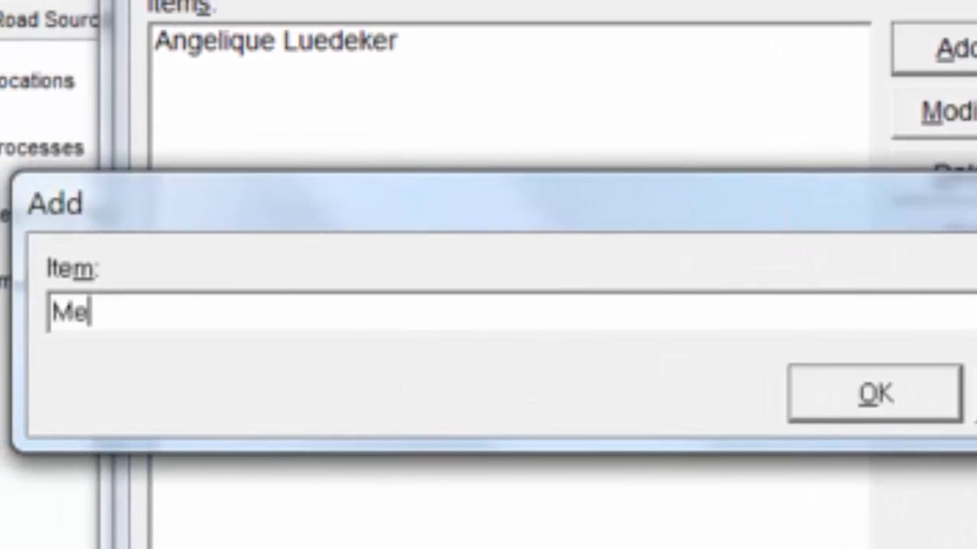
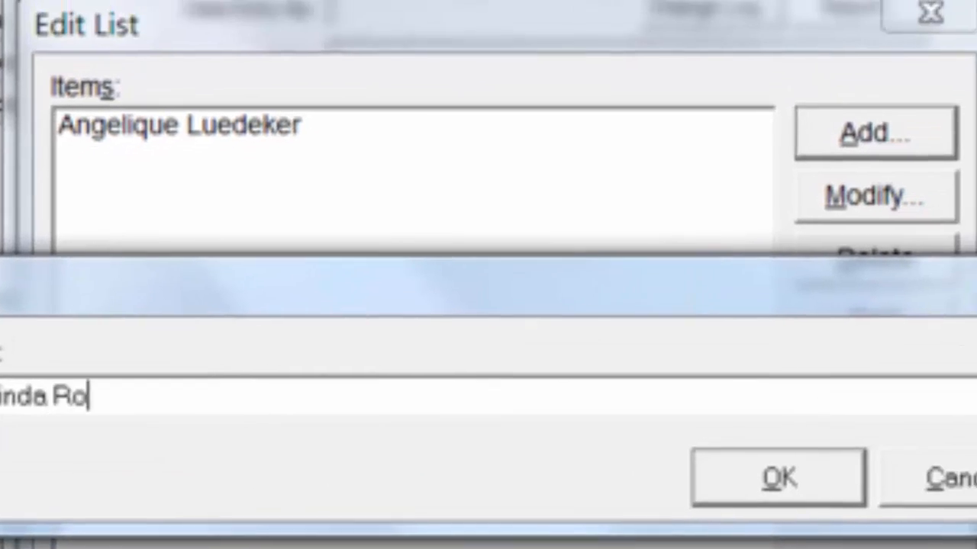
pyautogui.press('Return')
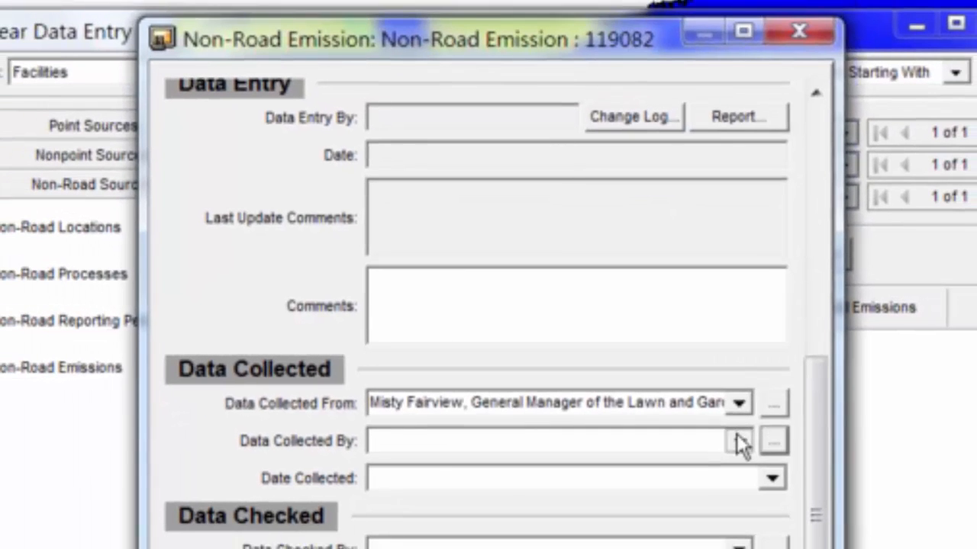
# - Set Data Collected By to the first listed person and Date Collected to today, 6/24/2014, and save the emission record
pyautogui.click(738, 441)
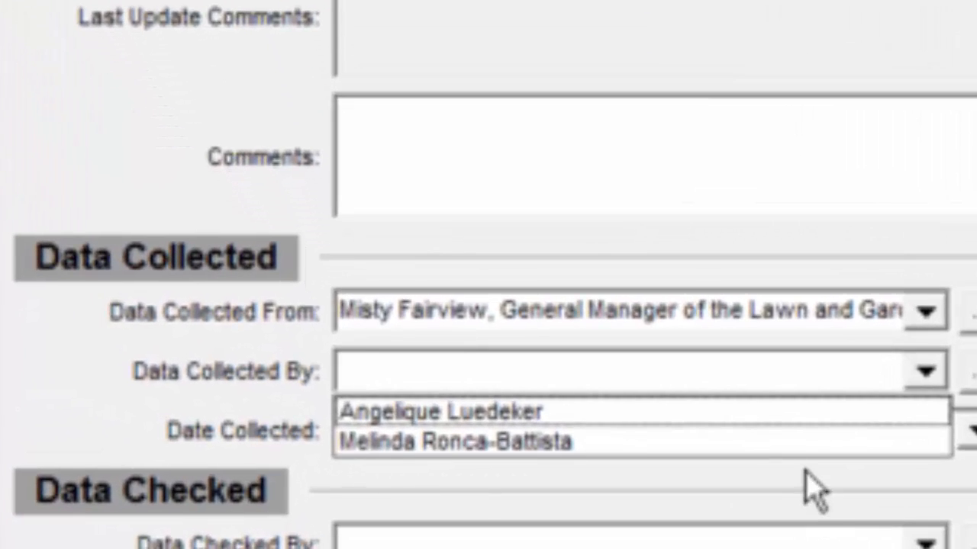
pyautogui.click(849, 416)
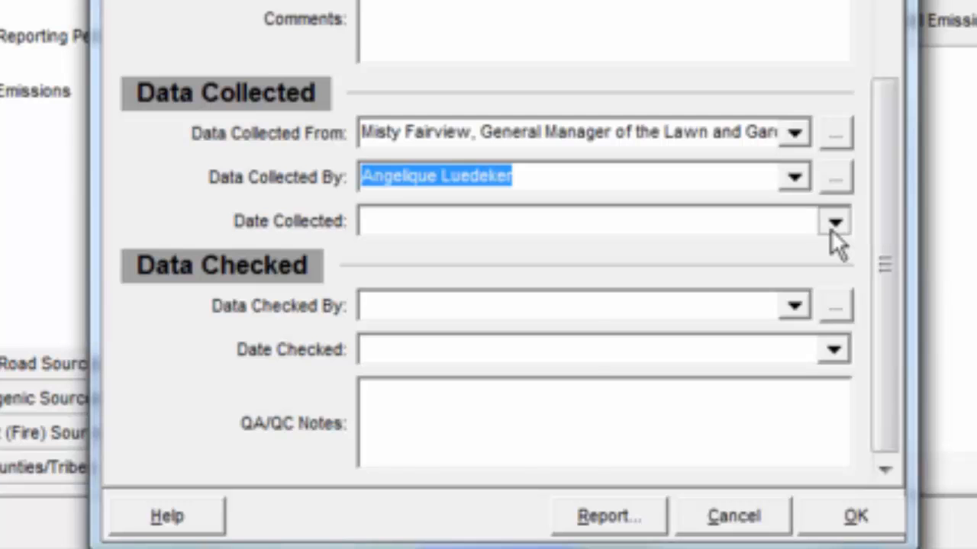
pyautogui.click(834, 222)
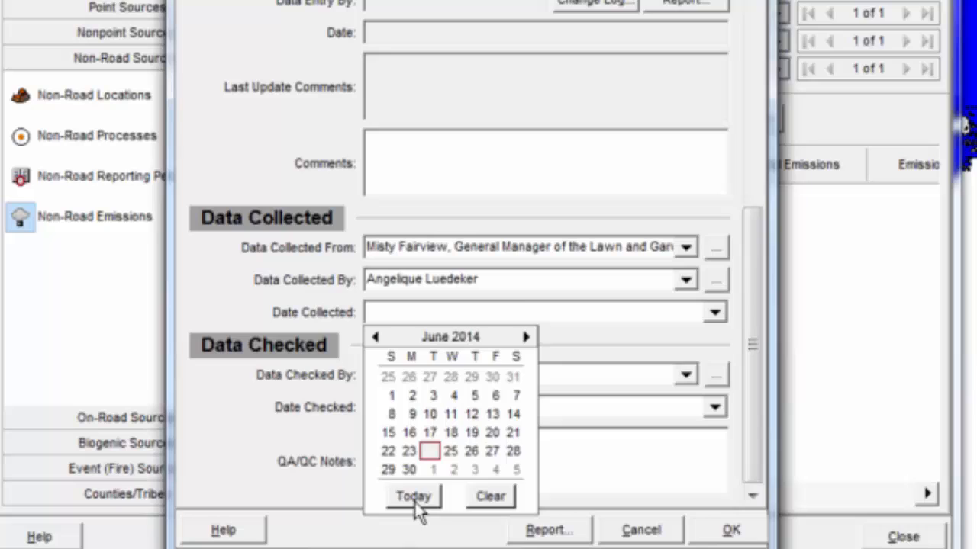
pyautogui.click(415, 500)
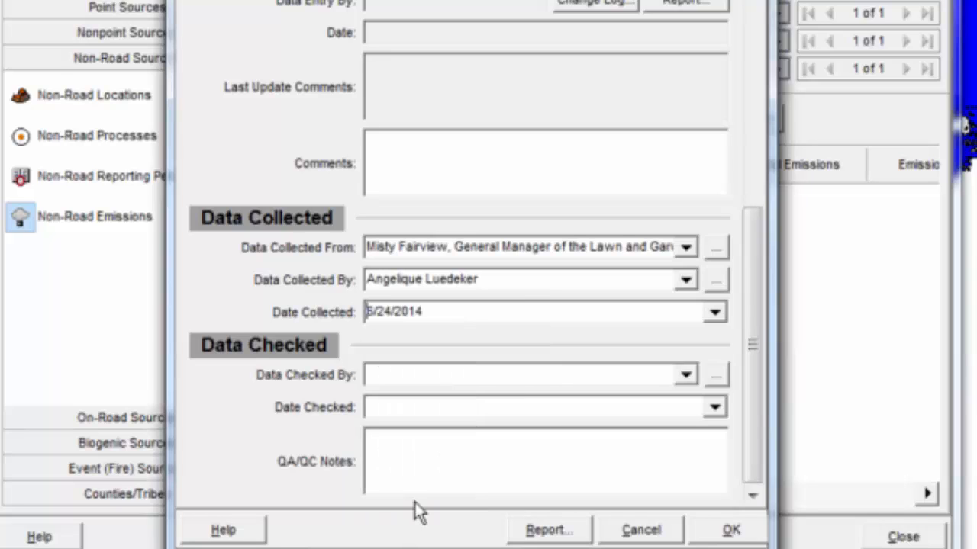
pyautogui.click(726, 534)
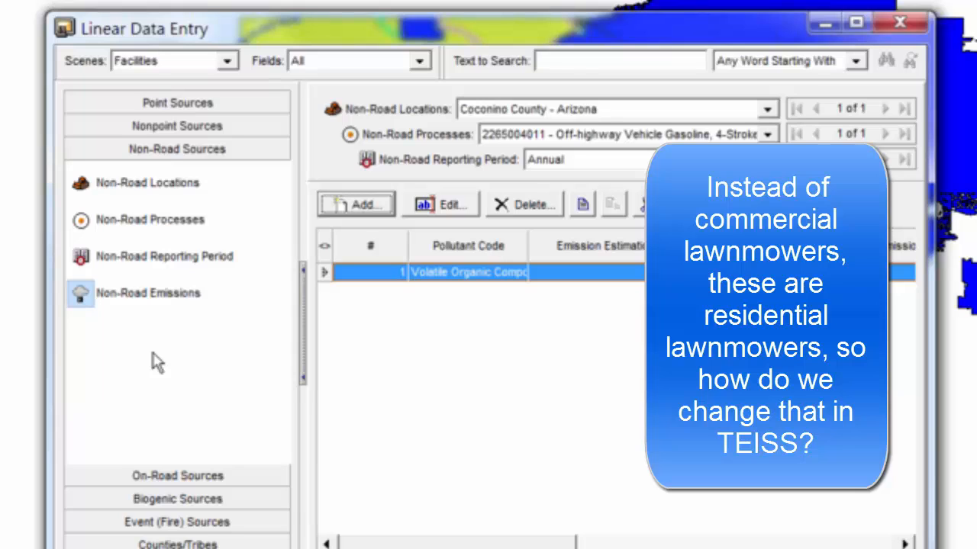
pyautogui.click(137, 257)
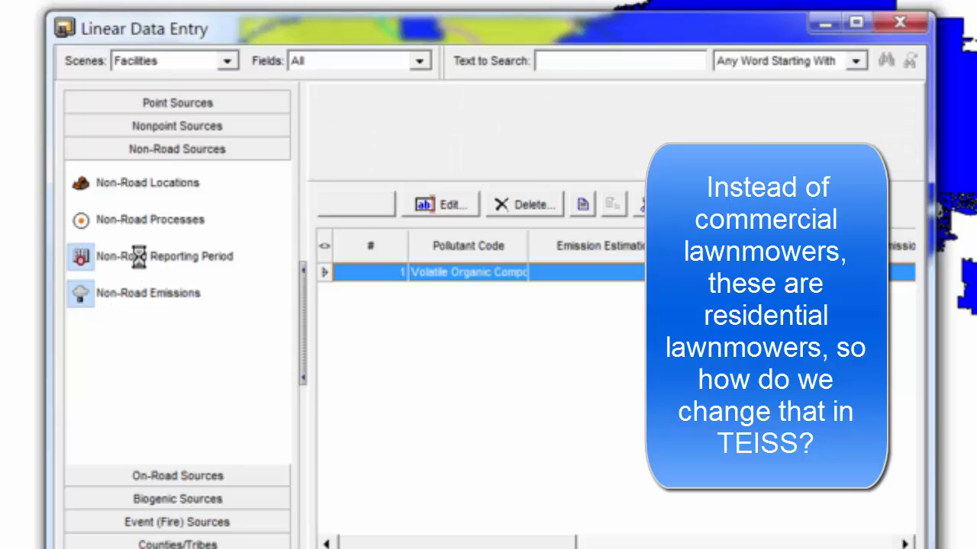
pyautogui.click(127, 227)
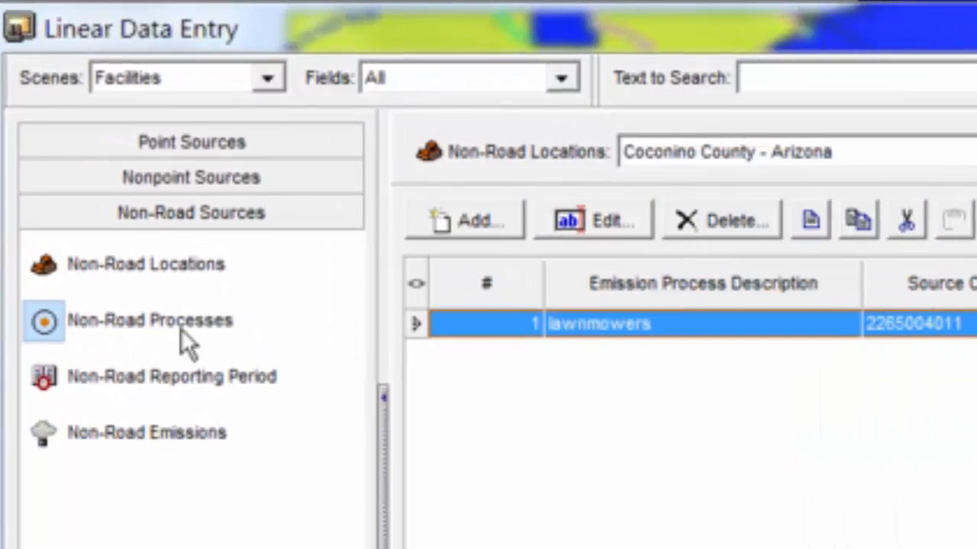
pyautogui.click(628, 226)
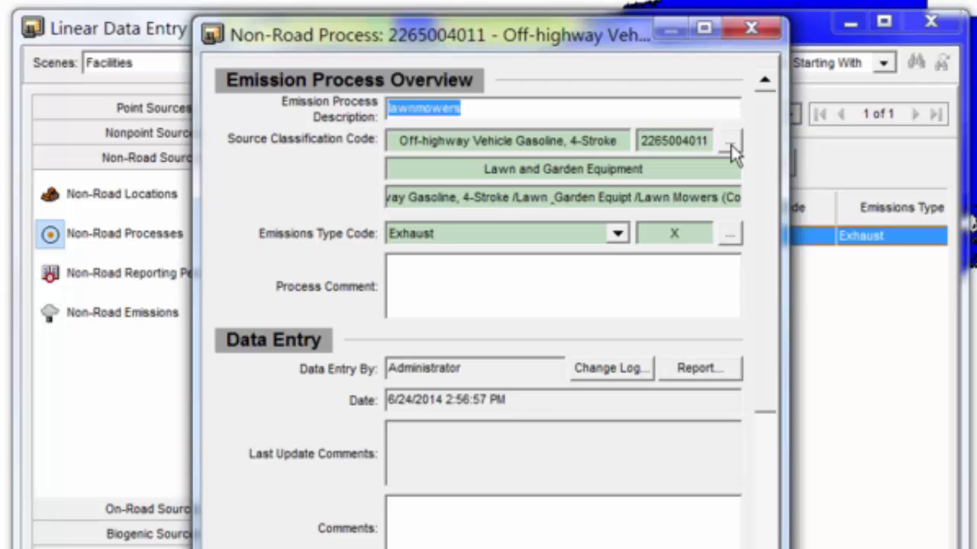
pyautogui.click(730, 148)
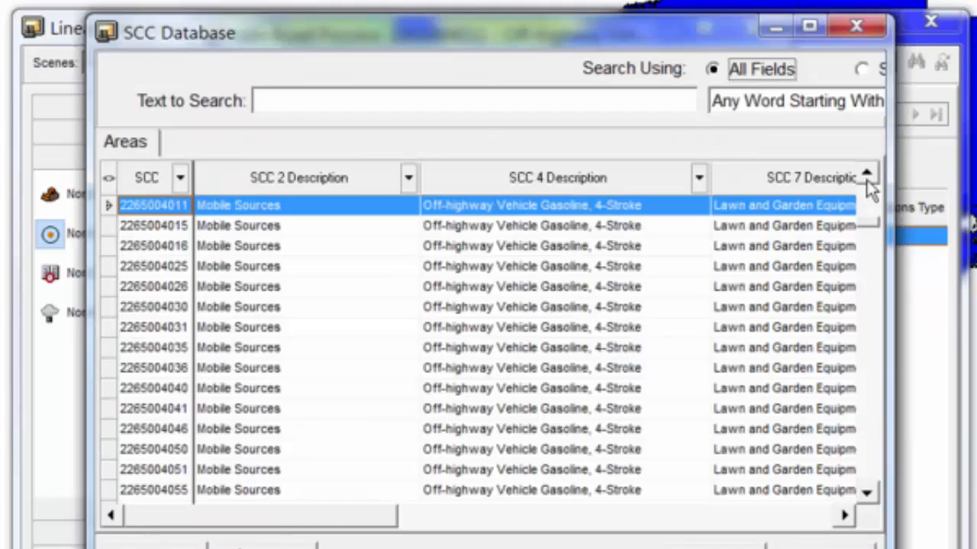
pyautogui.click(868, 179)
pyautogui.click(867, 180)
pyautogui.click(868, 180)
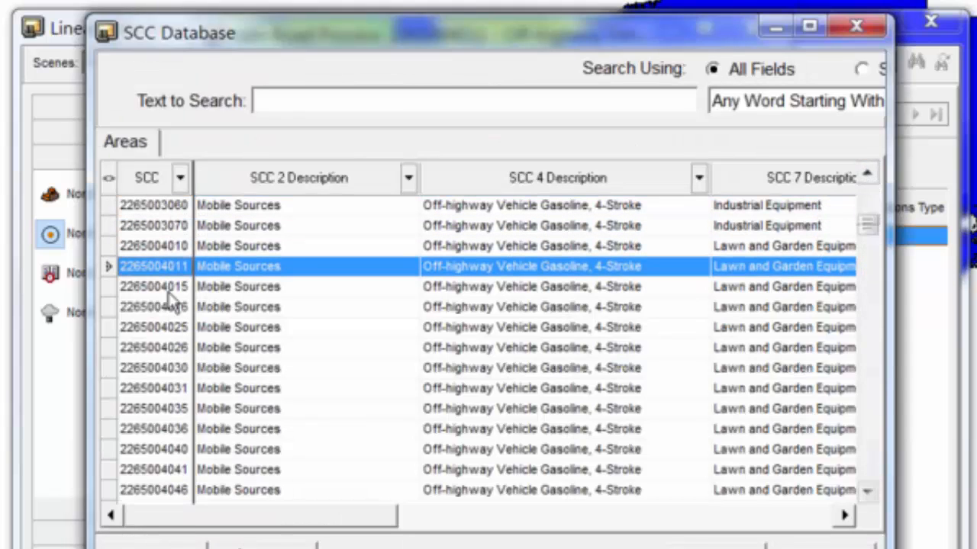
pyautogui.click(170, 246)
pyautogui.moveTo(257, 526); pyautogui.dragTo(657, 515)
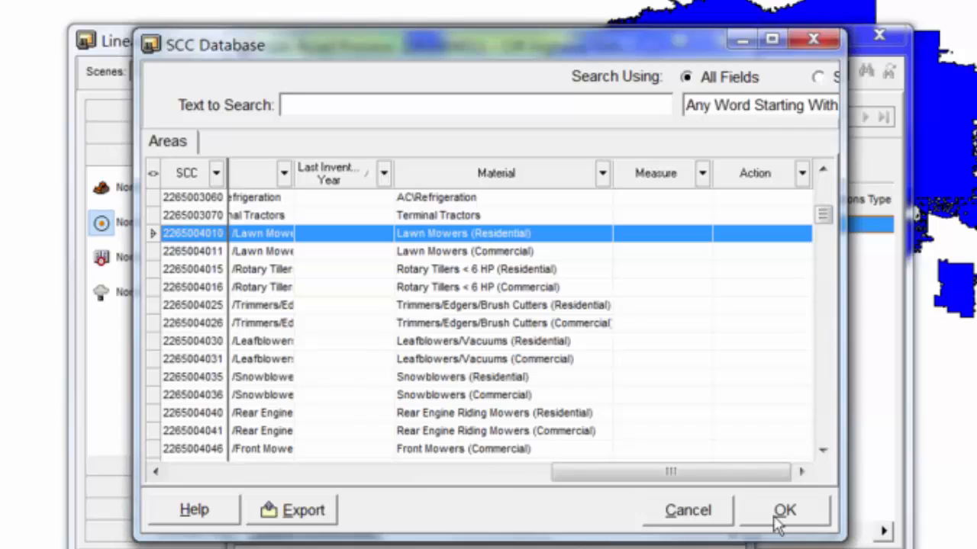
pyautogui.click(783, 511)
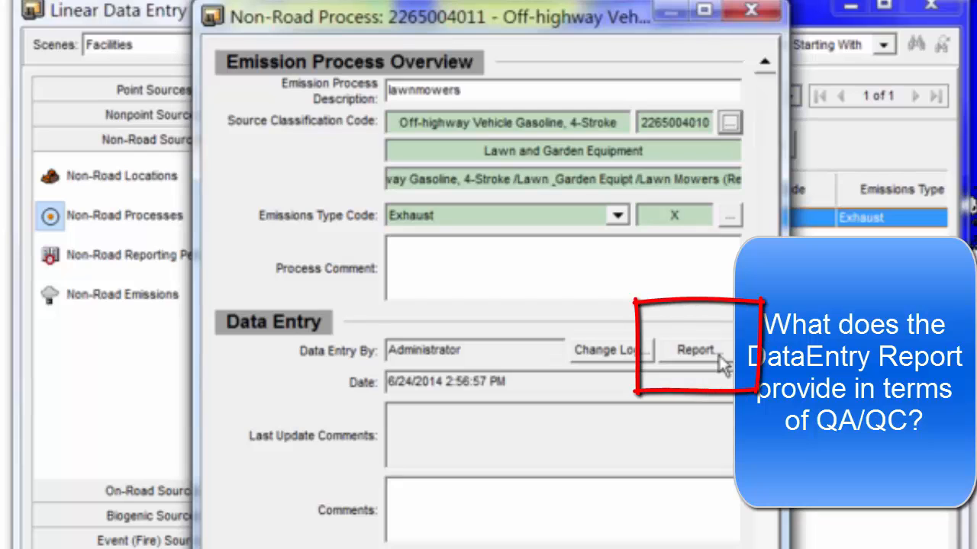
# - Open the lawnmowers process's data entry report both before and after saving the edited process
pyautogui.click(718, 355)
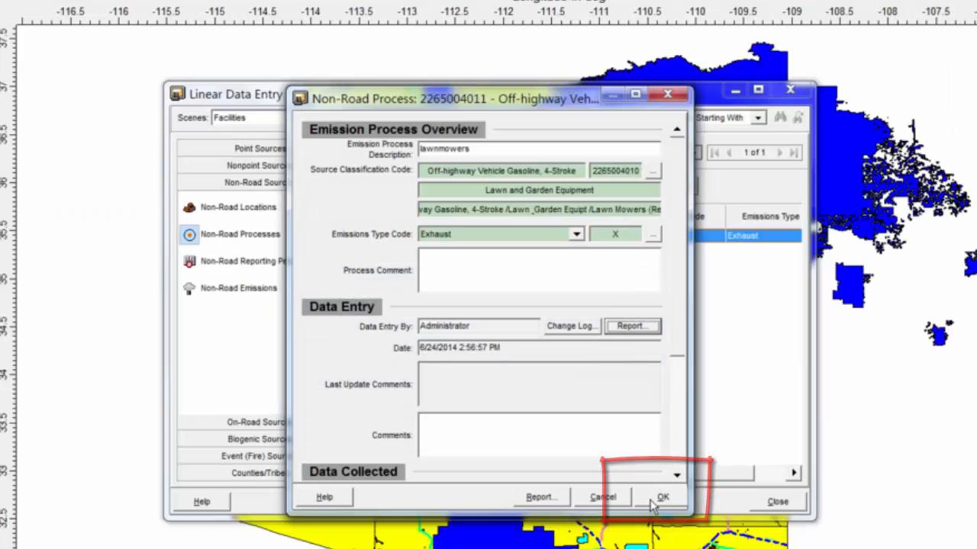
pyautogui.click(651, 504)
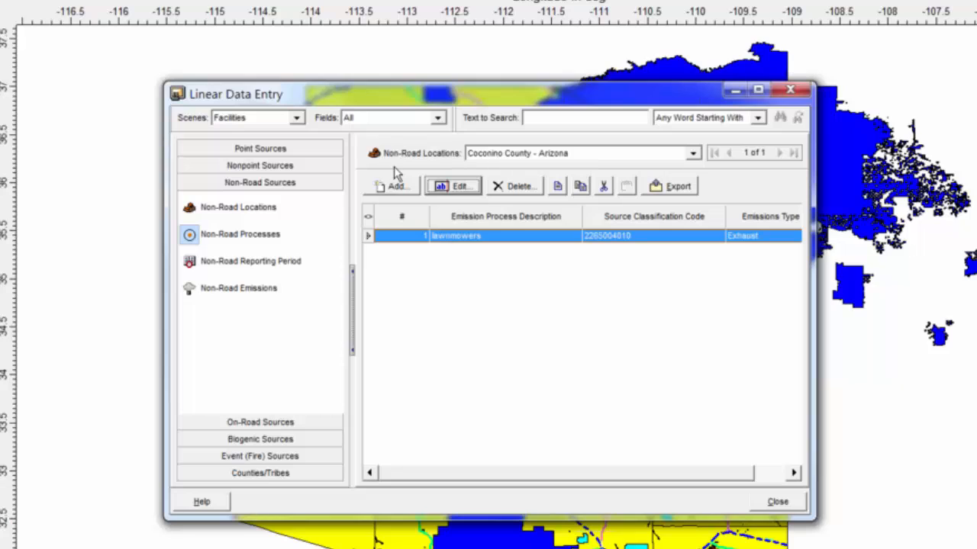
pyautogui.click(457, 187)
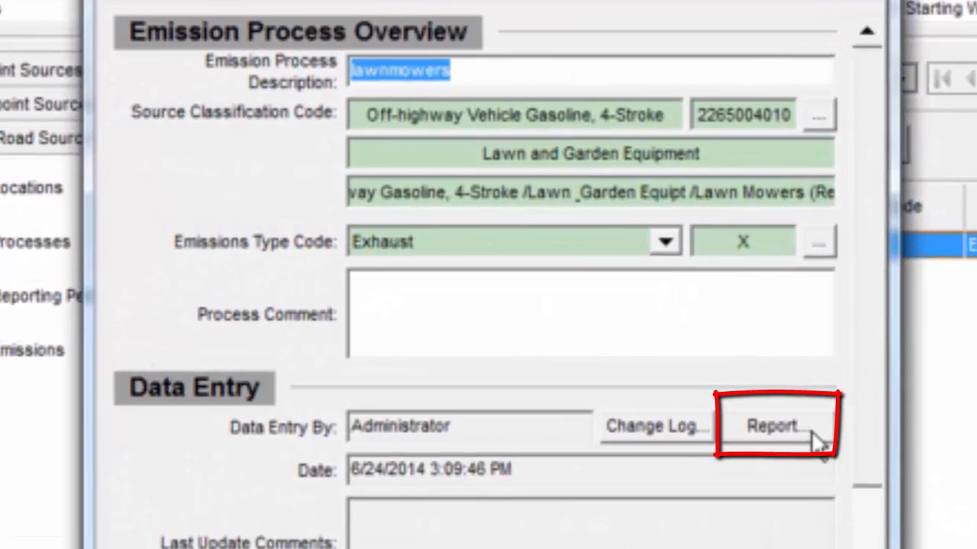
pyautogui.click(815, 437)
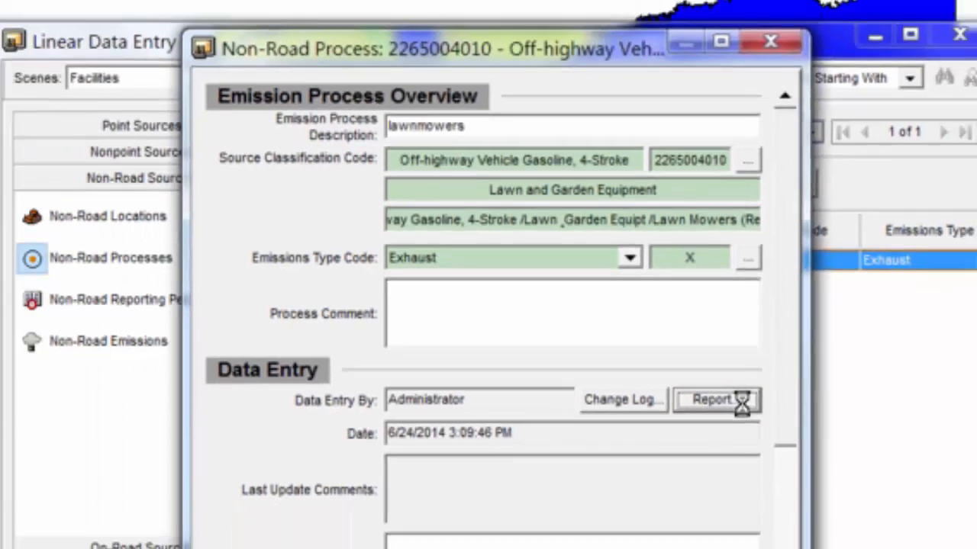